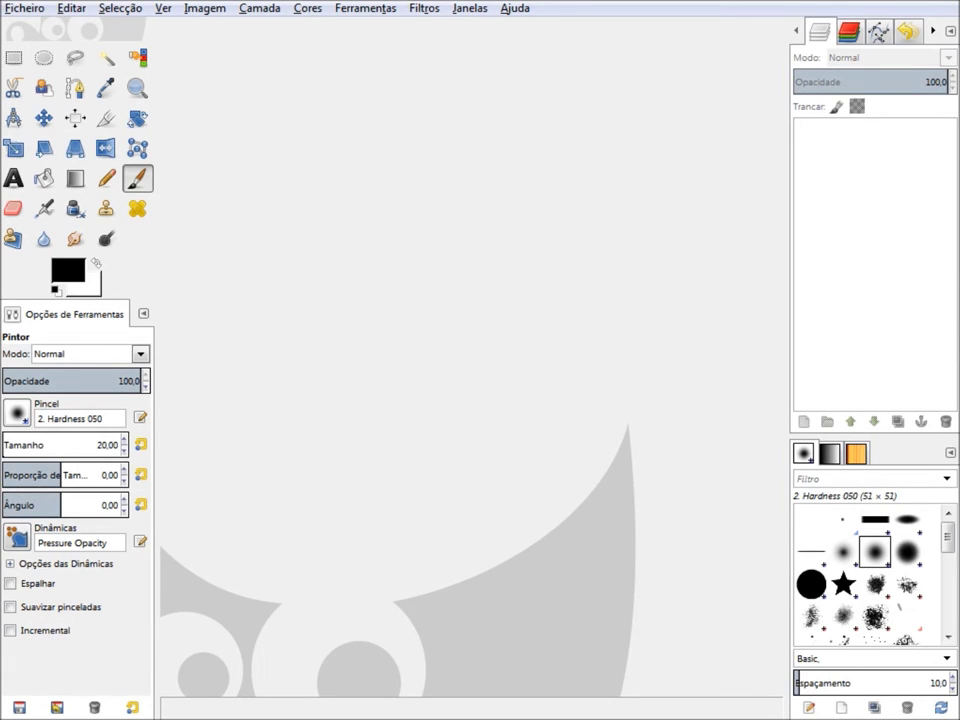
# Create a new 300 × 300 pixel image with the default white background.
pyautogui.click(30, 8)
pyautogui.click(40, 30)
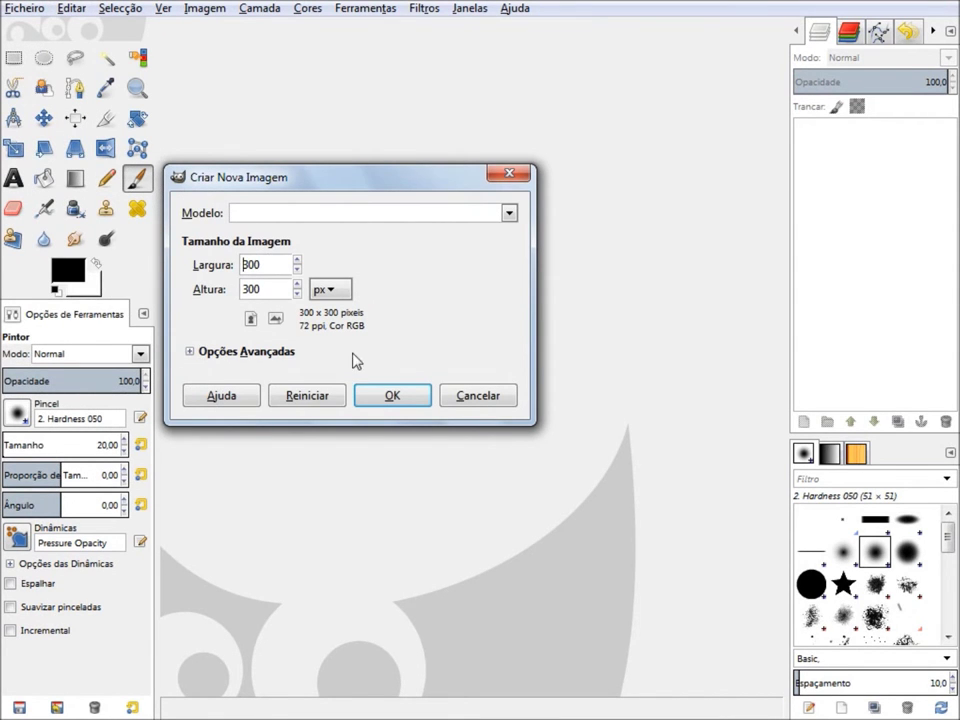
pyautogui.click(393, 396)
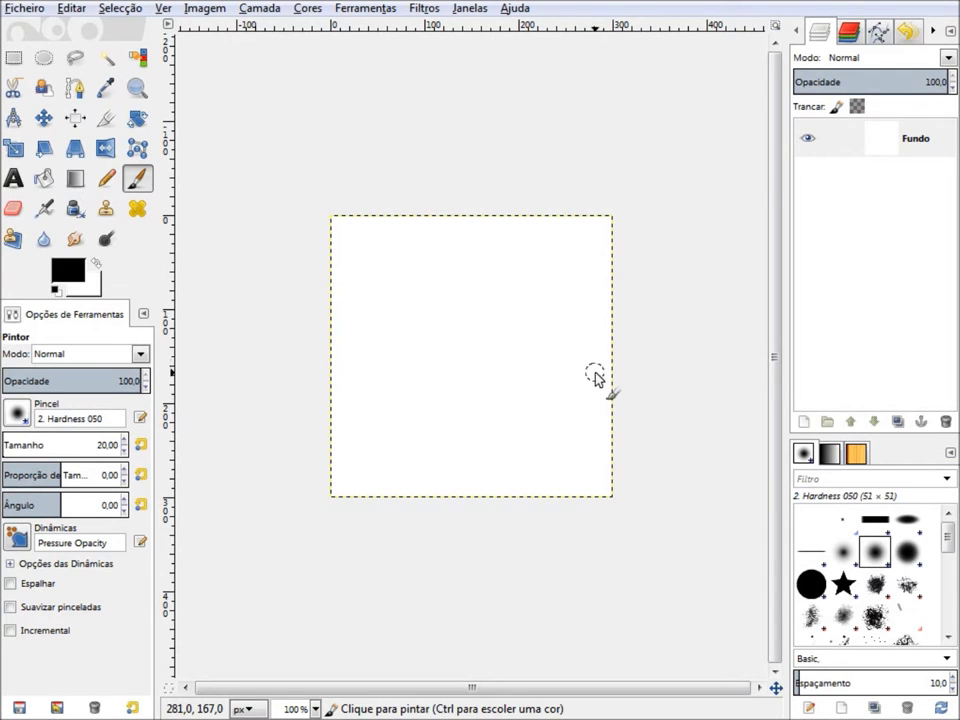
# Apply the Spinning Globe animation filter with default settings and Work on copy unchecked.
pyautogui.click(424, 8)
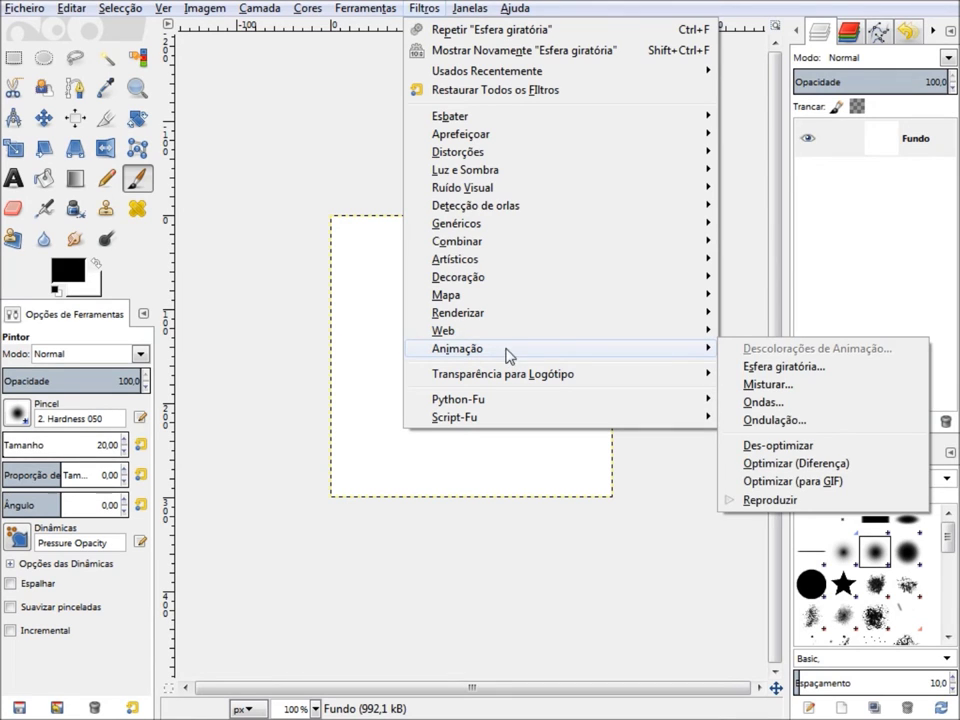
pyautogui.moveTo(458, 348)
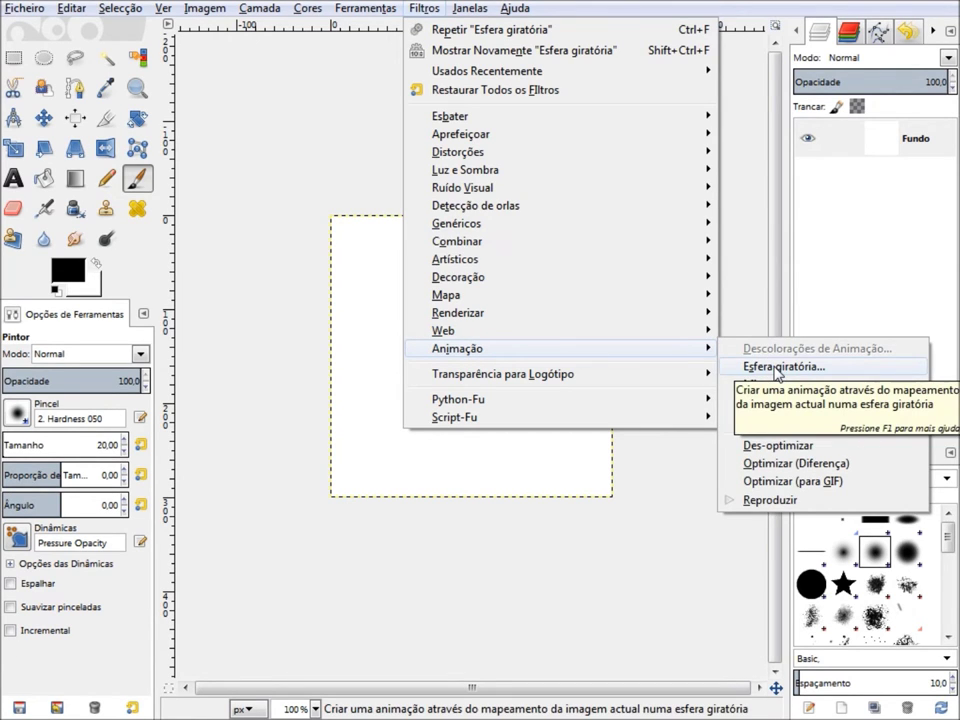
pyautogui.click(298, 184)
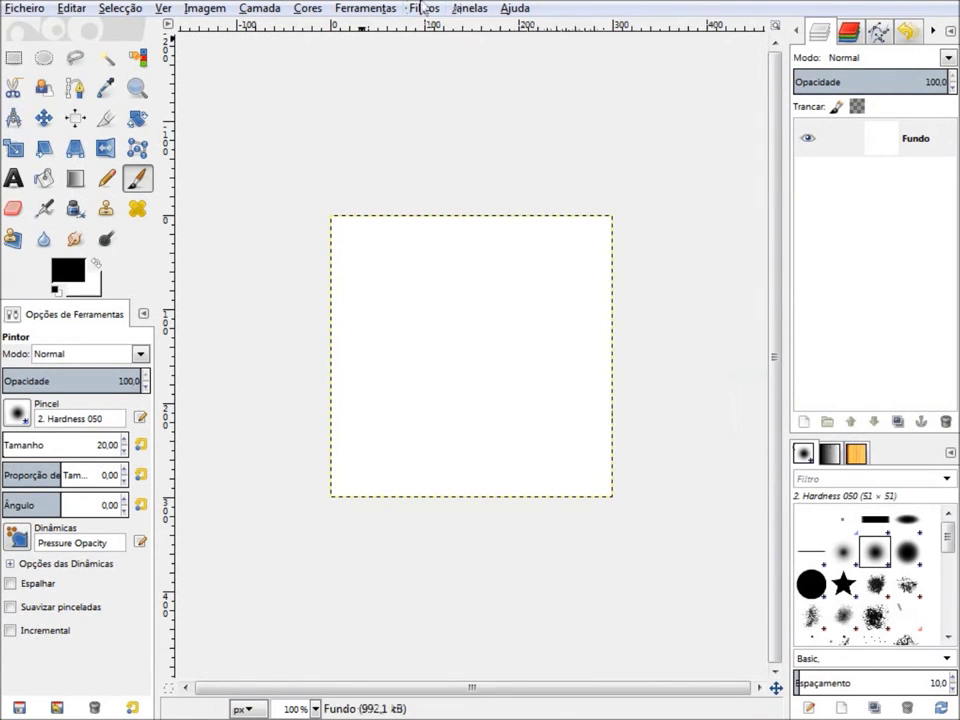
pyautogui.click(424, 8)
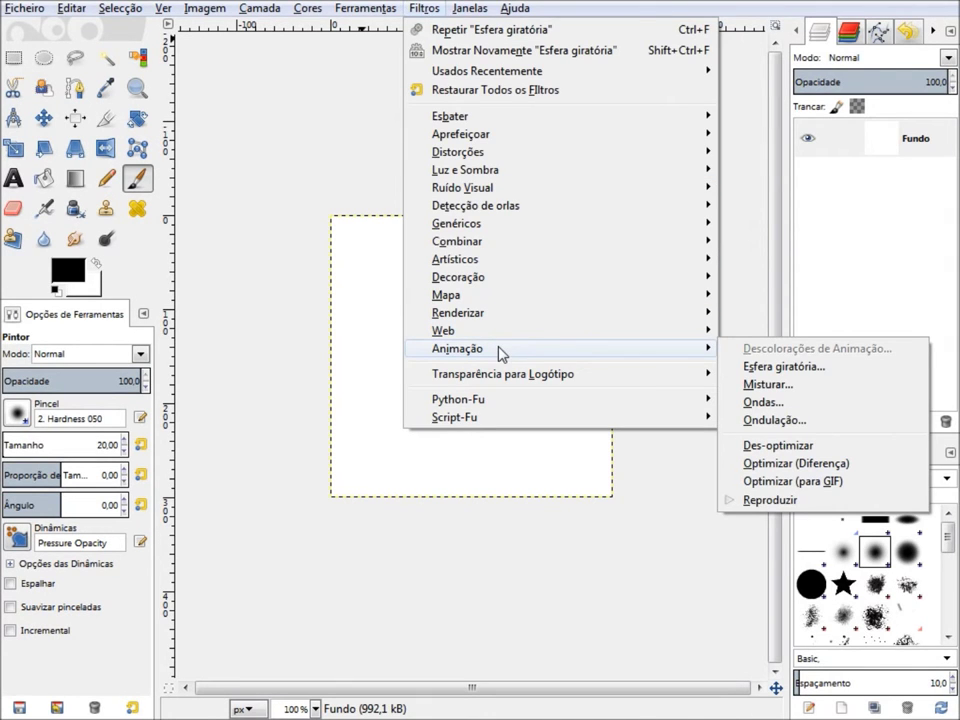
pyautogui.click(768, 367)
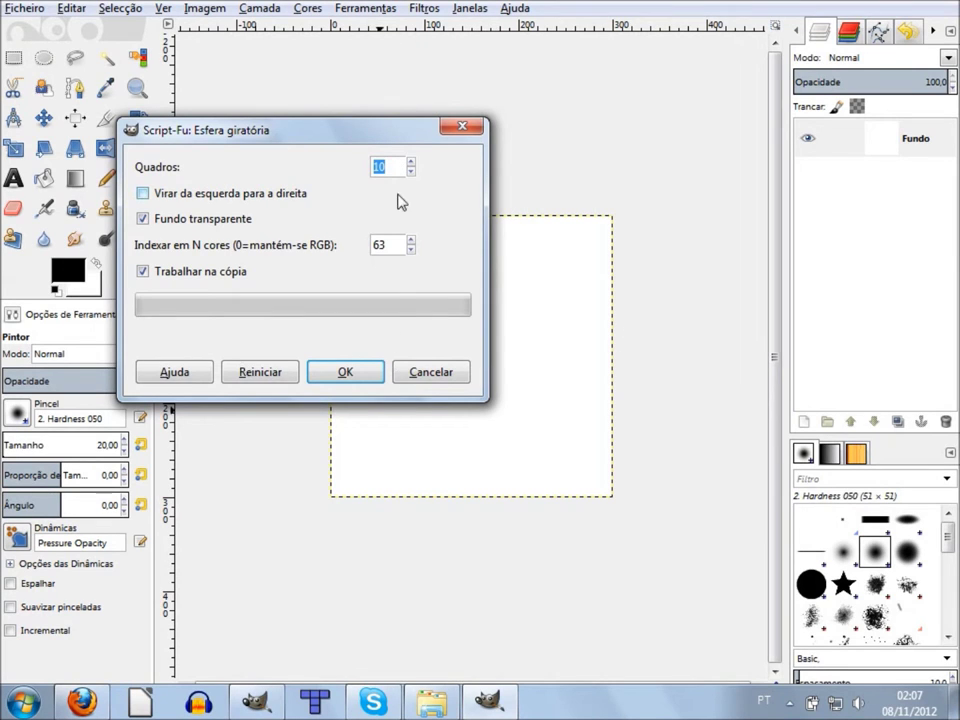
pyautogui.click(411, 171)
pyautogui.click(259, 381)
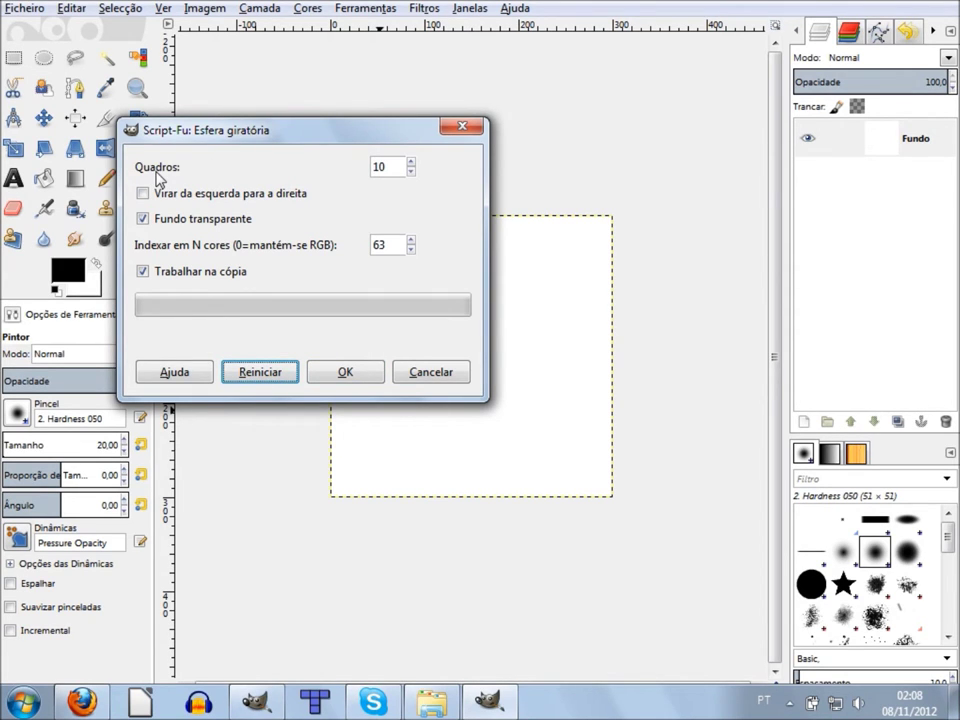
pyautogui.click(403, 167)
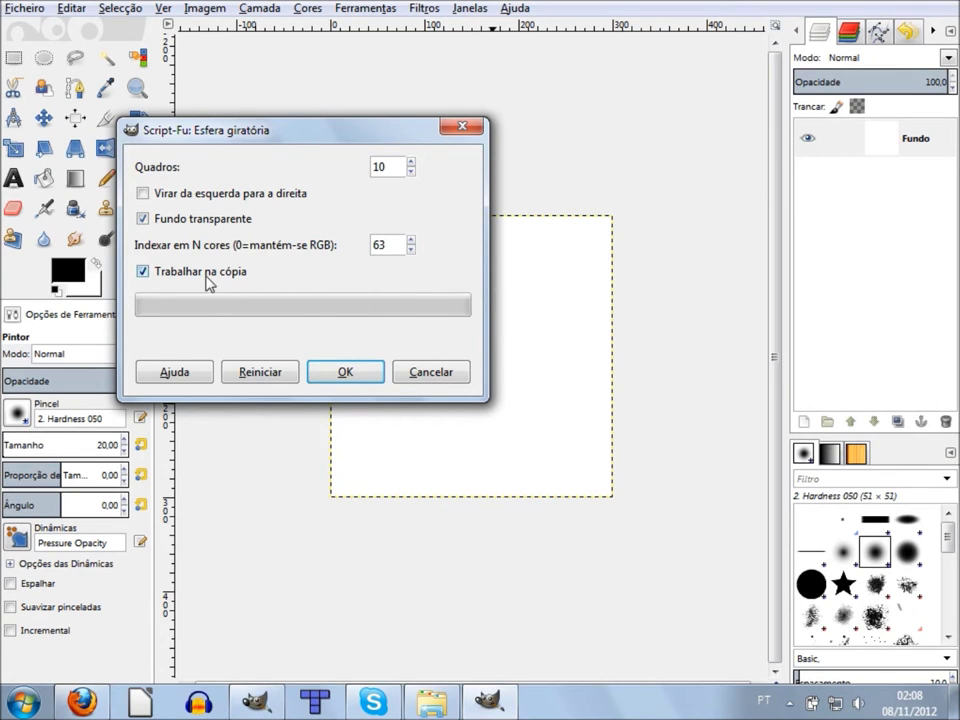
pyautogui.click(165, 275)
pyautogui.click(400, 169)
pyautogui.click(367, 378)
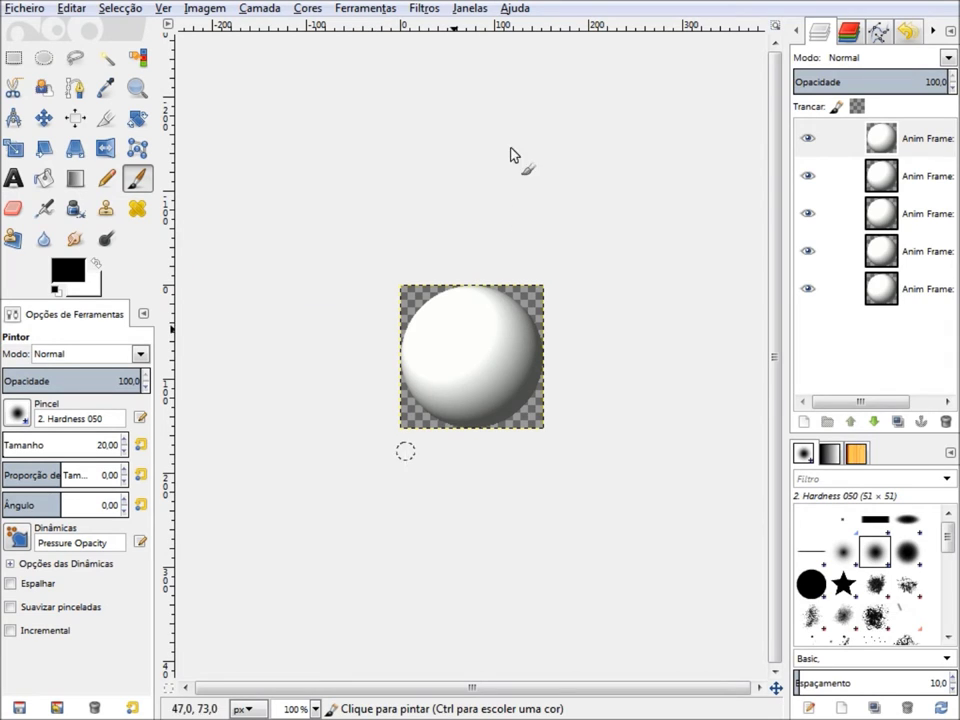
pyautogui.click(428, 9)
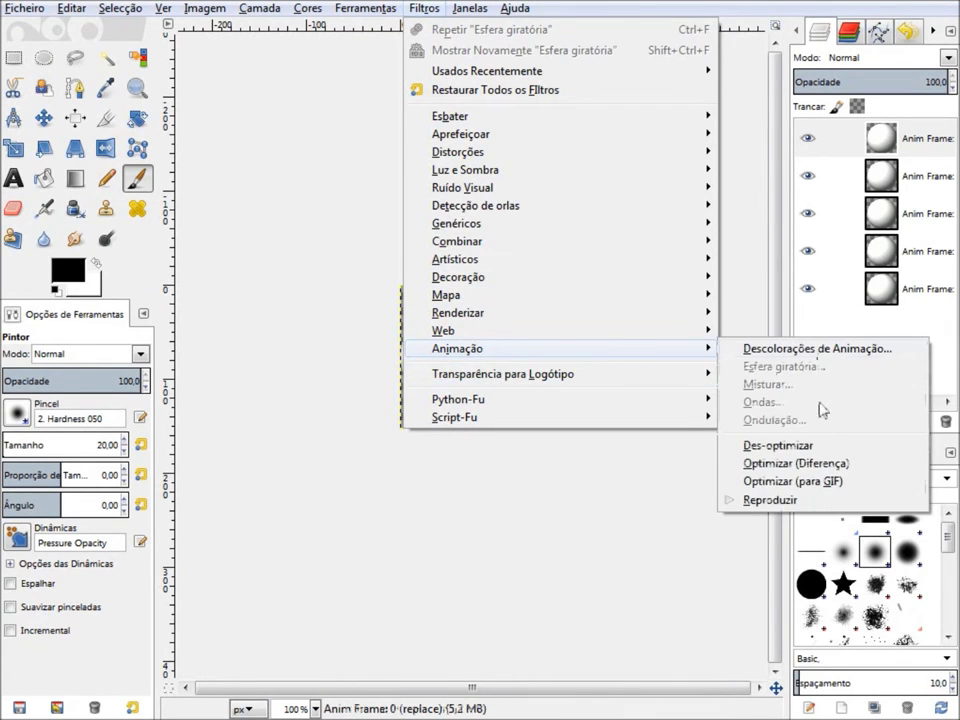
pyautogui.moveTo(556, 348)
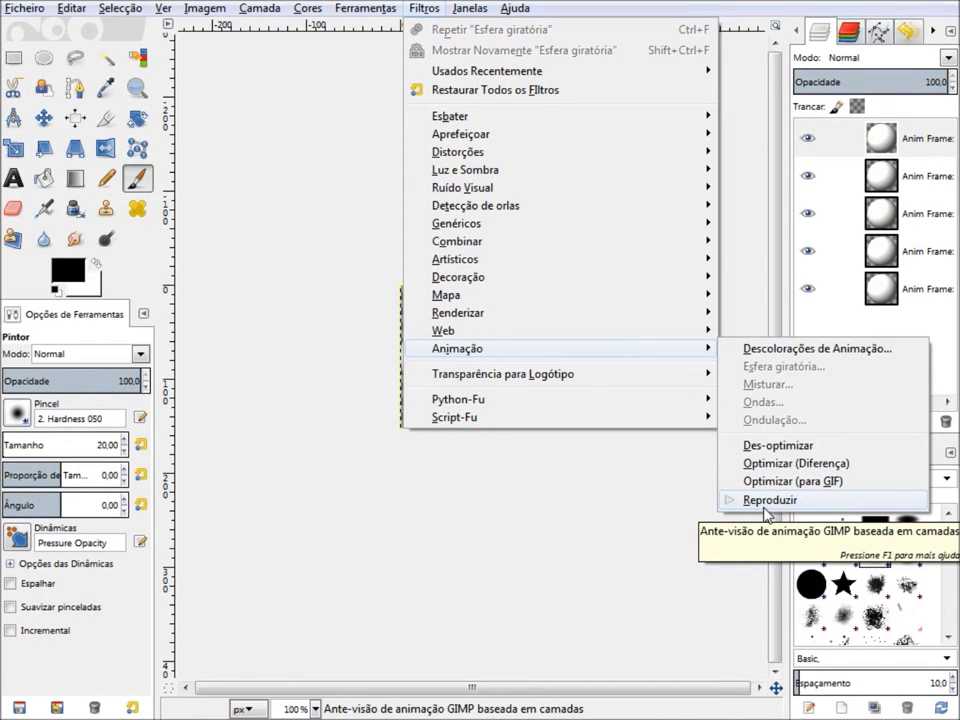
pyautogui.click(764, 500)
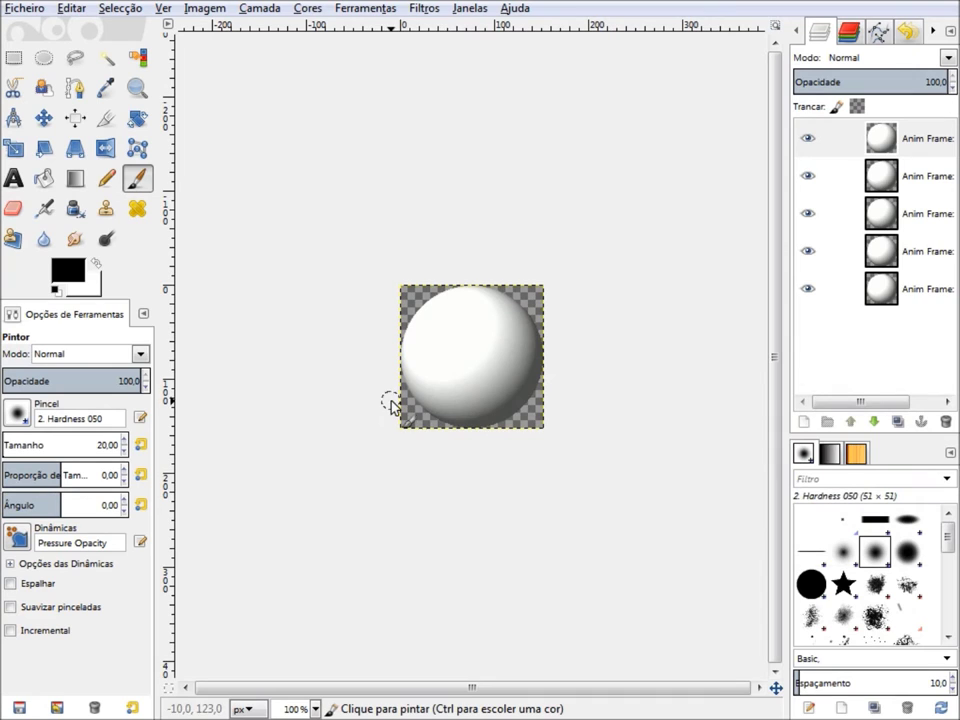
pyautogui.click(180, 190)
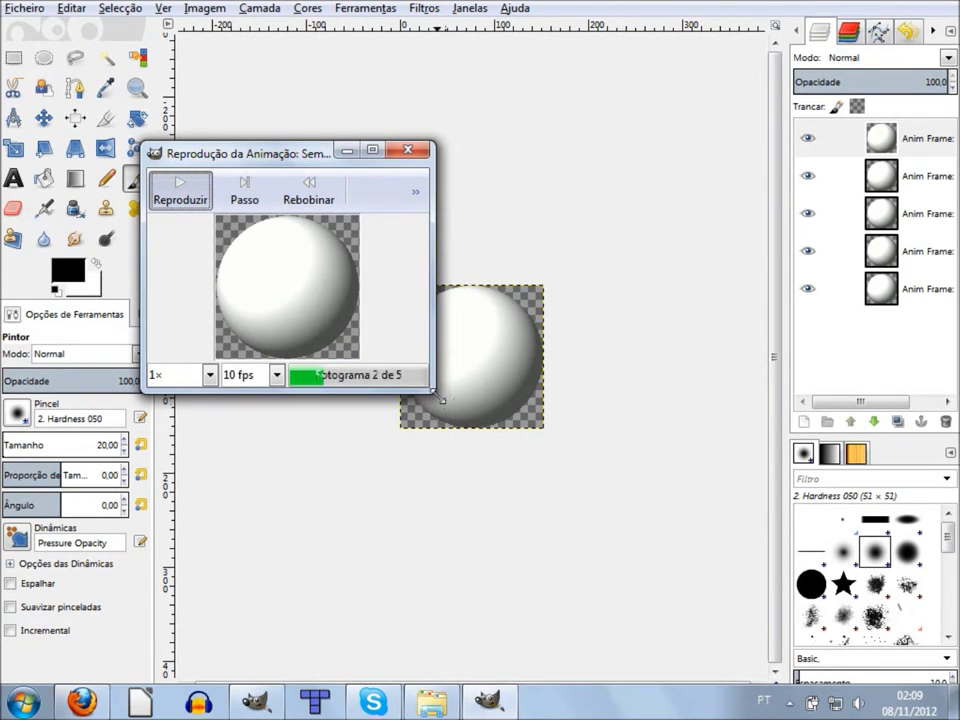
pyautogui.moveTo(418, 389); pyautogui.dragTo(495, 452)
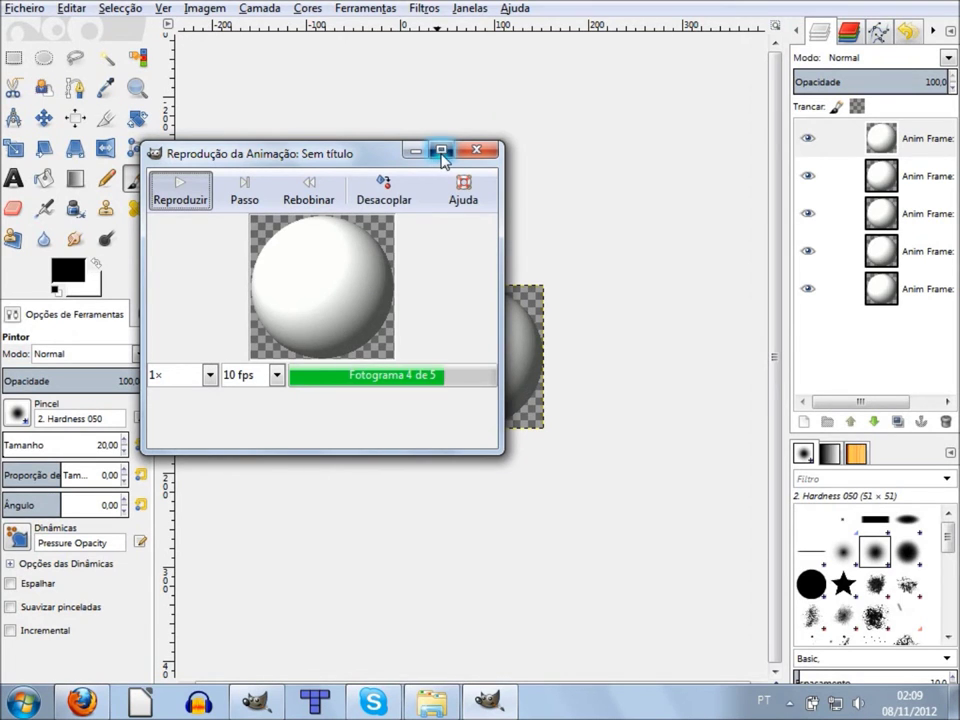
pyautogui.click(440, 149)
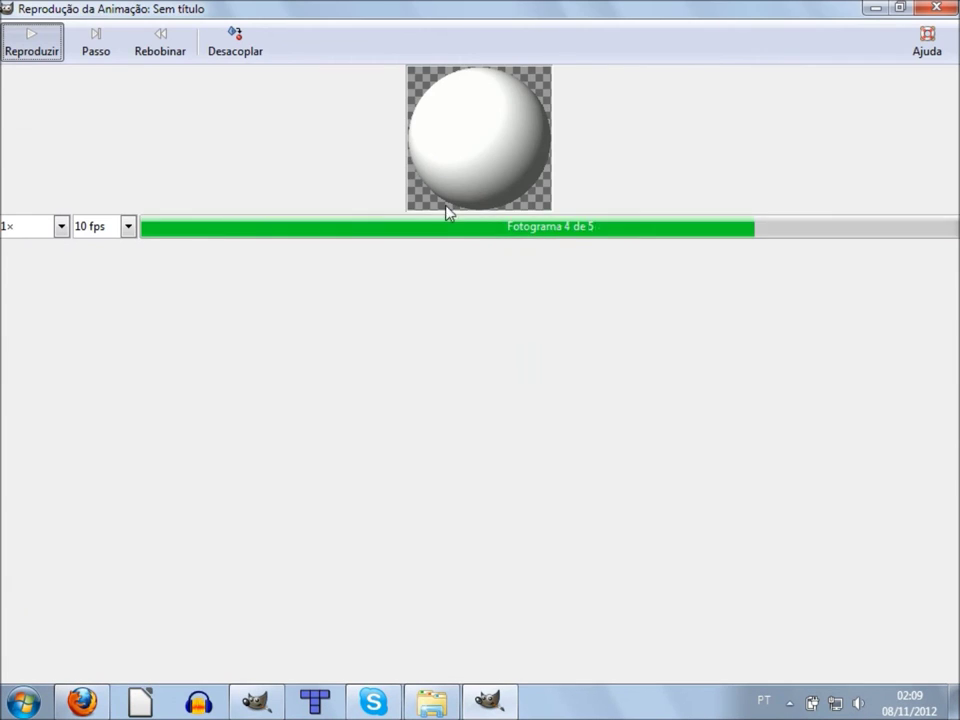
pyautogui.click(936, 7)
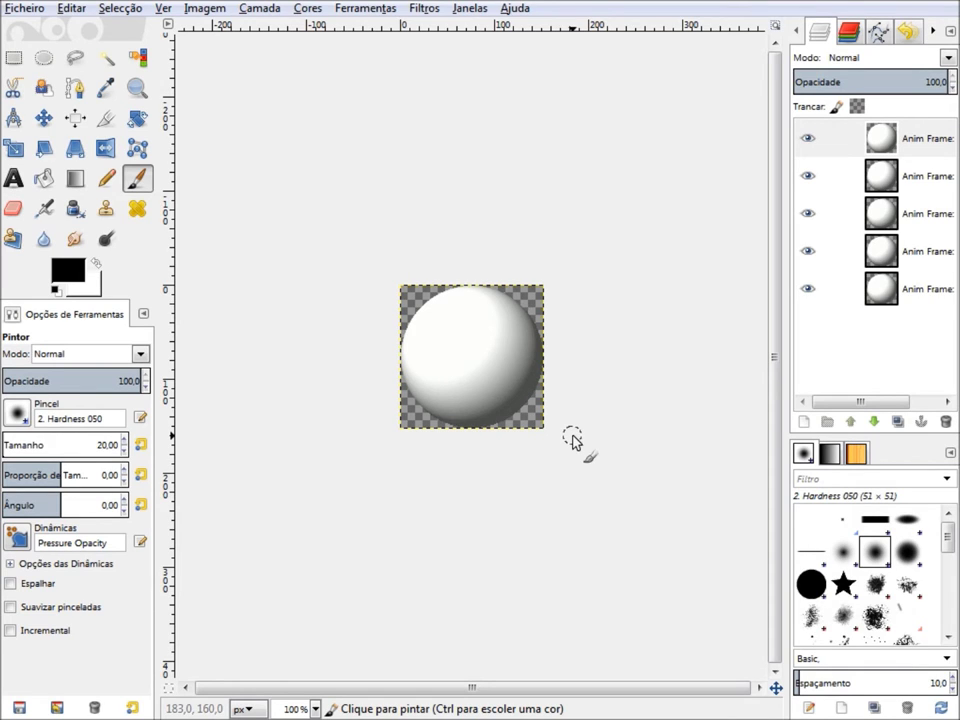
# Undo the globe animation with repeated Ctrl+Z to return toward the white Fundo layer.
pyautogui.press('ctrl')
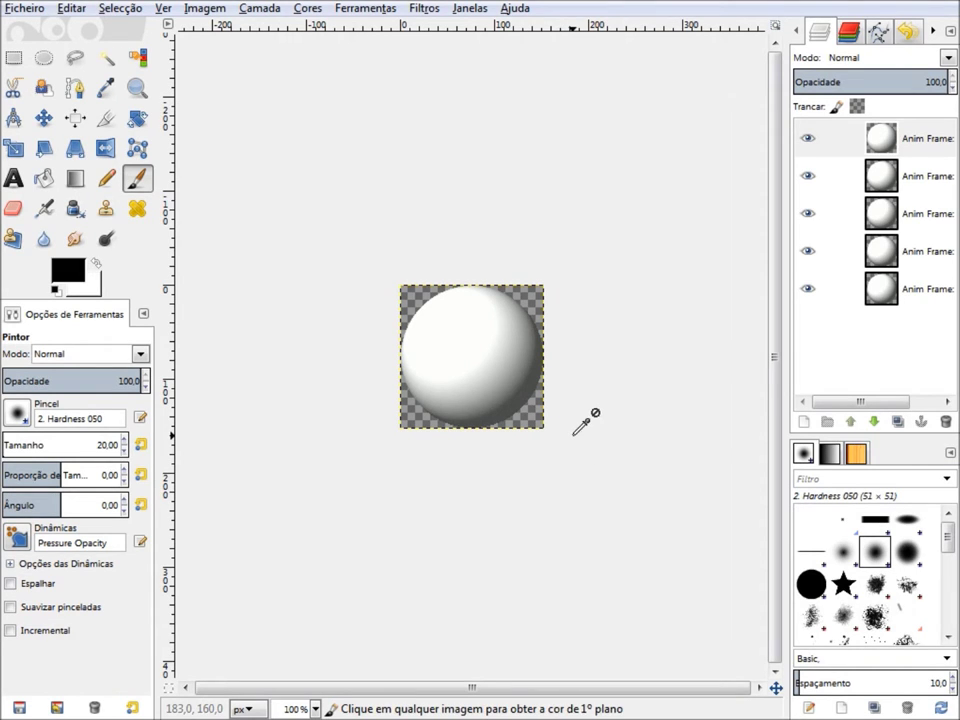
pyautogui.hotkey('ctrl', 'z')
pyautogui.hotkey('ctrl', 'z')
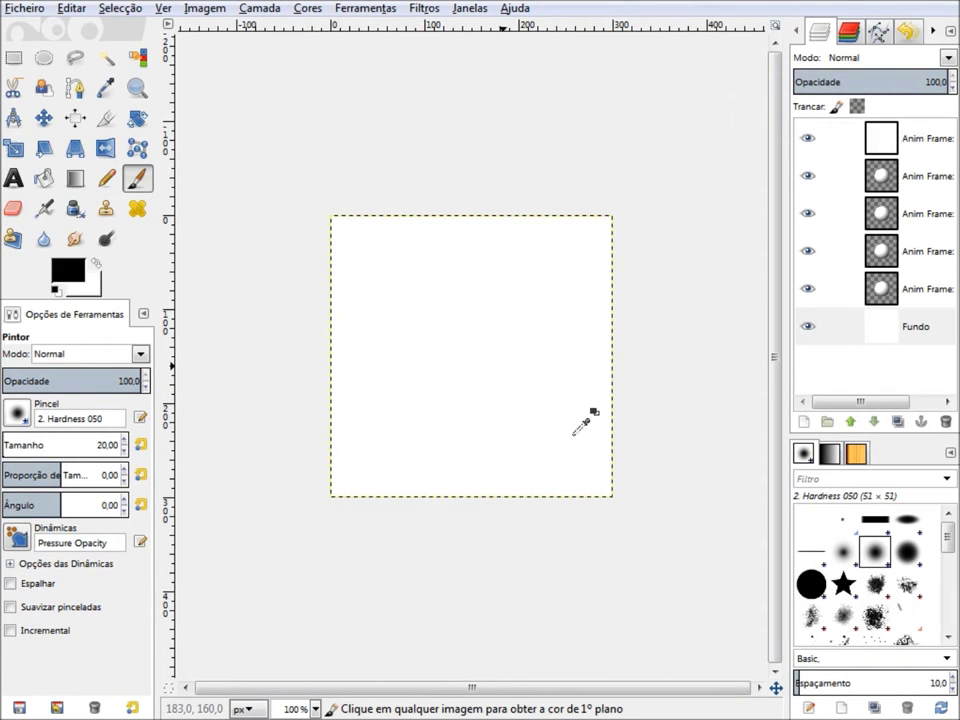
pyautogui.hotkey('ctrl', 'z')
pyautogui.hotkey('ctrl', 'z')
pyautogui.hotkey('ctrl', 'z')
pyautogui.hotkey('ctrl', 'z')
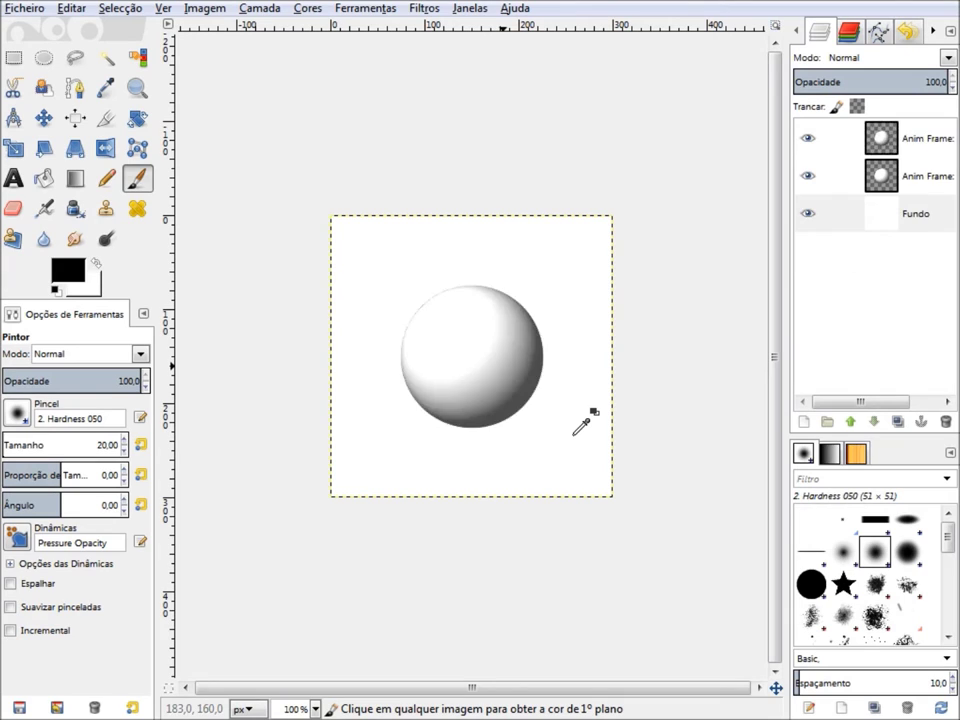
pyautogui.hotkey('ctrl', 'z')
pyautogui.hotkey('ctrl', 'z')
pyautogui.hotkey('ctrl', 'z')
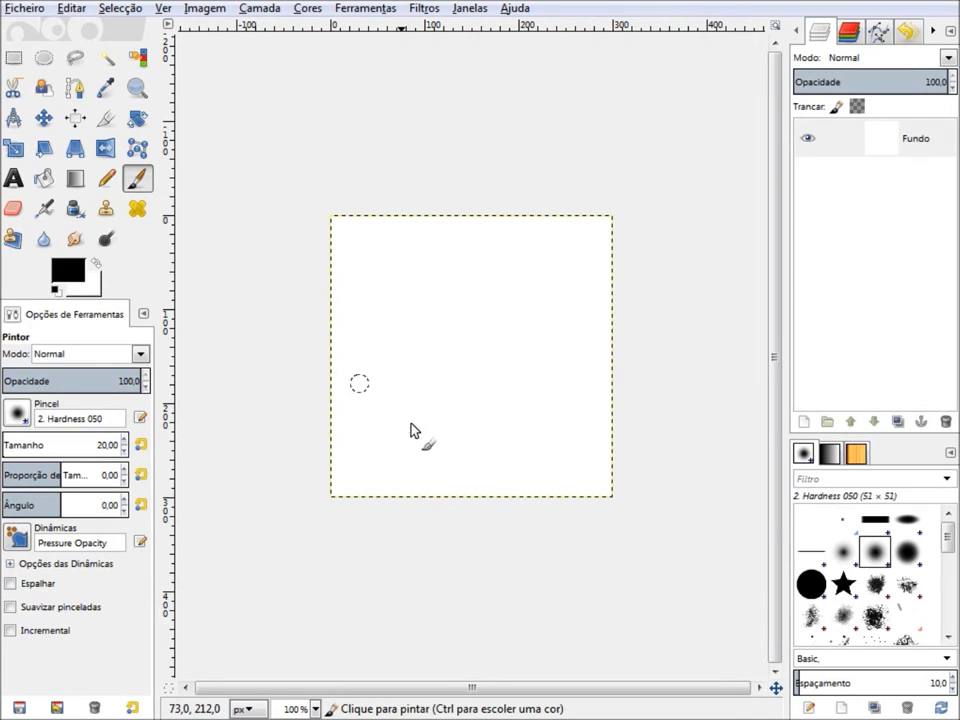
# Paint a black freehand letter R mid-canvas, undoing the stray strokes.
pyautogui.moveTo(518, 285)
pyautogui.mouseDown()
pyautogui.moveTo(568, 375)
pyautogui.moveTo(419, 430)
pyautogui.moveTo(431, 328)
pyautogui.moveTo(446, 392)
pyautogui.moveTo(527, 433)
pyautogui.mouseUp()
pyautogui.hotkey('ctrl', 'z')
pyautogui.hotkey('ctrl', 'z')
pyautogui.moveTo(437, 412)
pyautogui.mouseDown()
pyautogui.moveTo(439, 317)
pyautogui.moveTo(497, 395)
pyautogui.mouseUp()
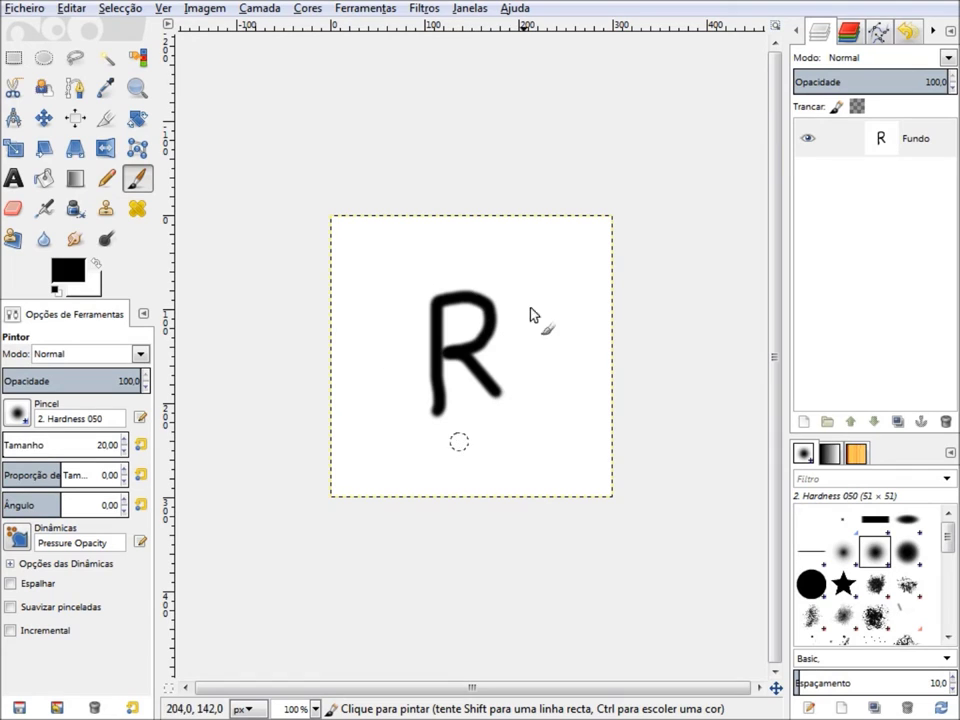
pyautogui.moveTo(494, 261); pyautogui.dragTo(550, 465)
pyautogui.moveTo(488, 254)
pyautogui.mouseDown()
pyautogui.moveTo(360, 369)
pyautogui.moveTo(461, 486)
pyautogui.moveTo(444, 490)
pyautogui.mouseUp()
pyautogui.hotkey('ctrl', 'z')
pyautogui.hotkey('ctrl', 'z')
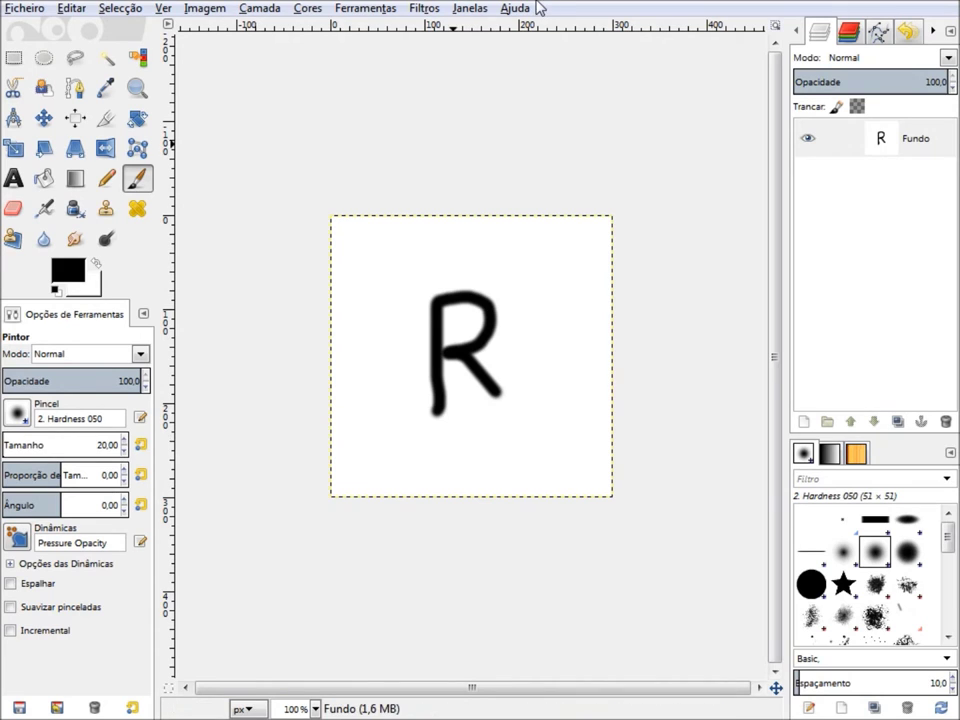
pyautogui.click(419, 8)
pyautogui.moveTo(457, 348)
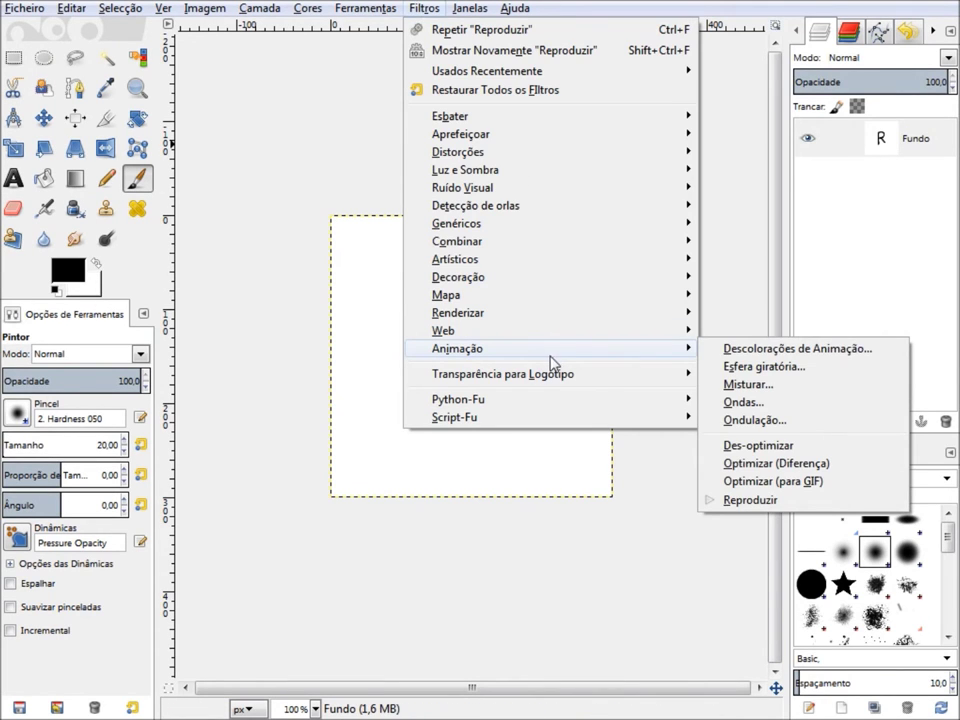
# Run Spinning Globe on the painted R with 5 frames and a transparent background.
pyautogui.click(745, 371)
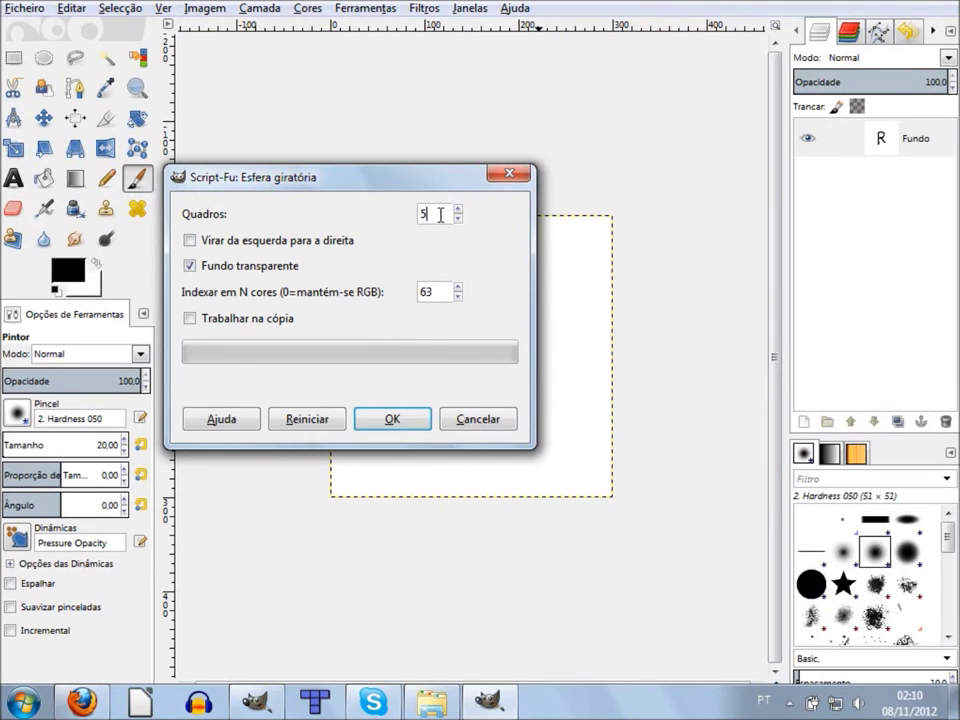
pyautogui.click(419, 424)
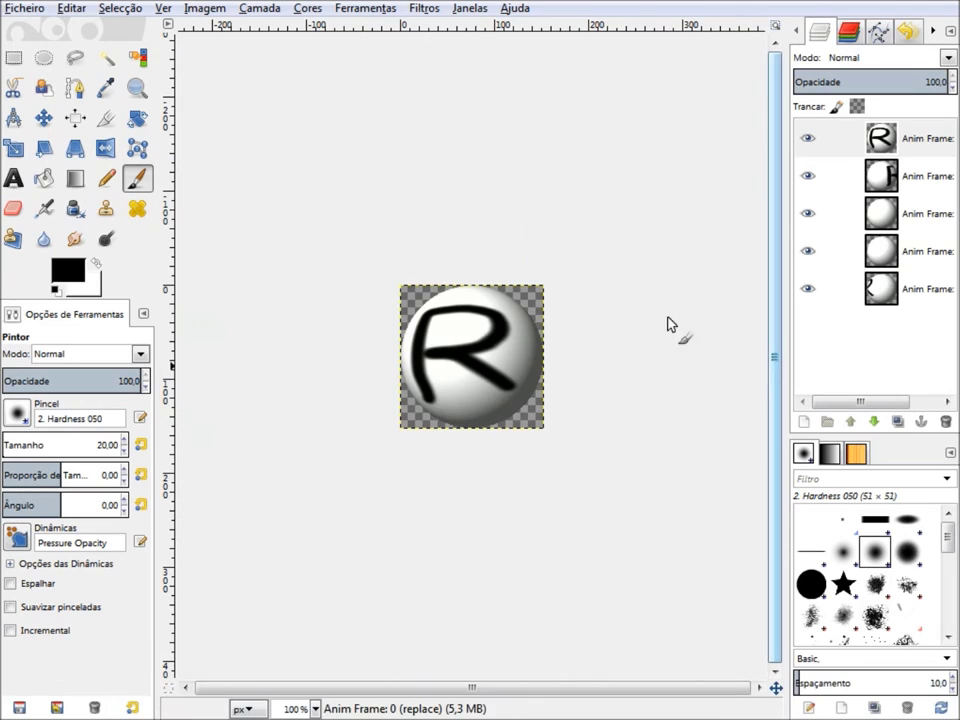
# Select the bottom frame layer and hide the four upper Anim Frame layers.
pyautogui.click(870, 289)
pyautogui.click(808, 138)
pyautogui.click(808, 176)
pyautogui.click(808, 213)
pyautogui.click(808, 251)
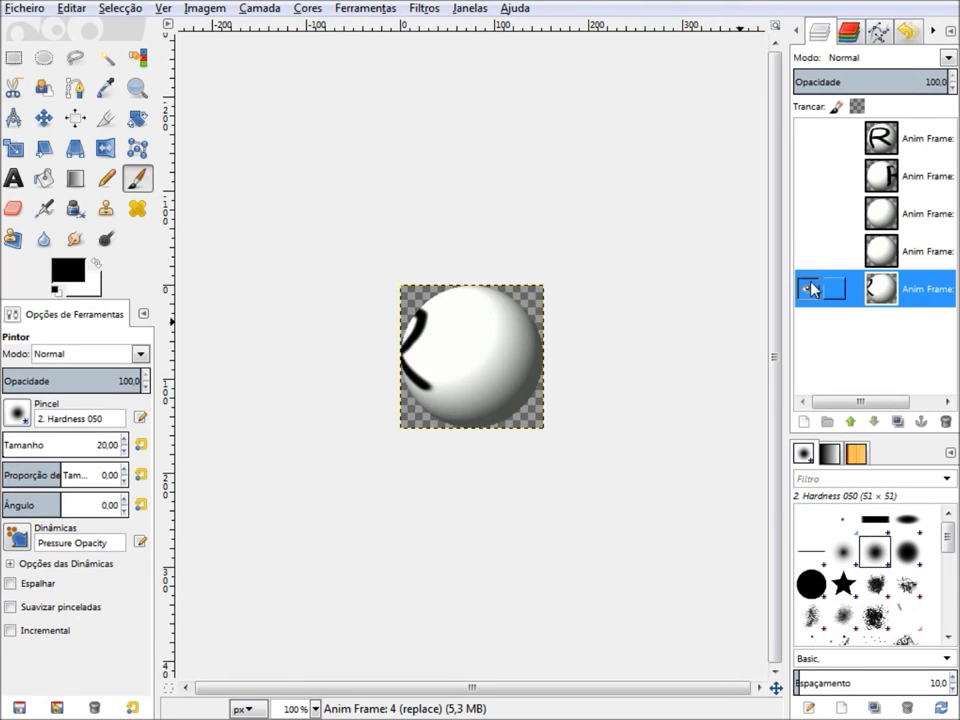
# Show all four upper globe frames again and undo the stray marks on the R globe.
pyautogui.click(808, 251)
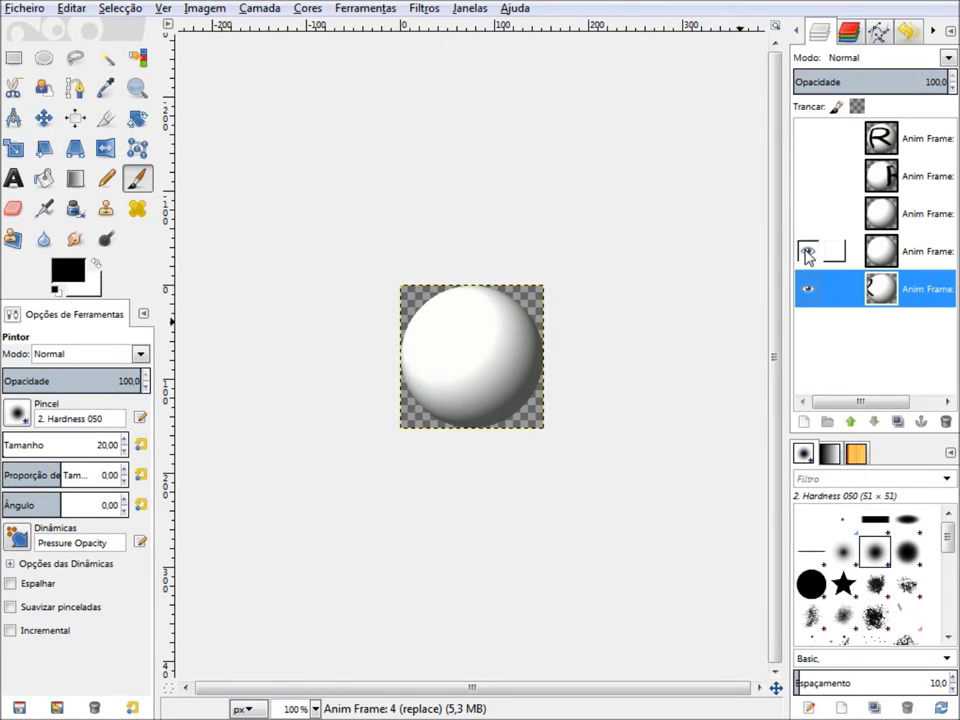
pyautogui.click(808, 213)
pyautogui.click(808, 176)
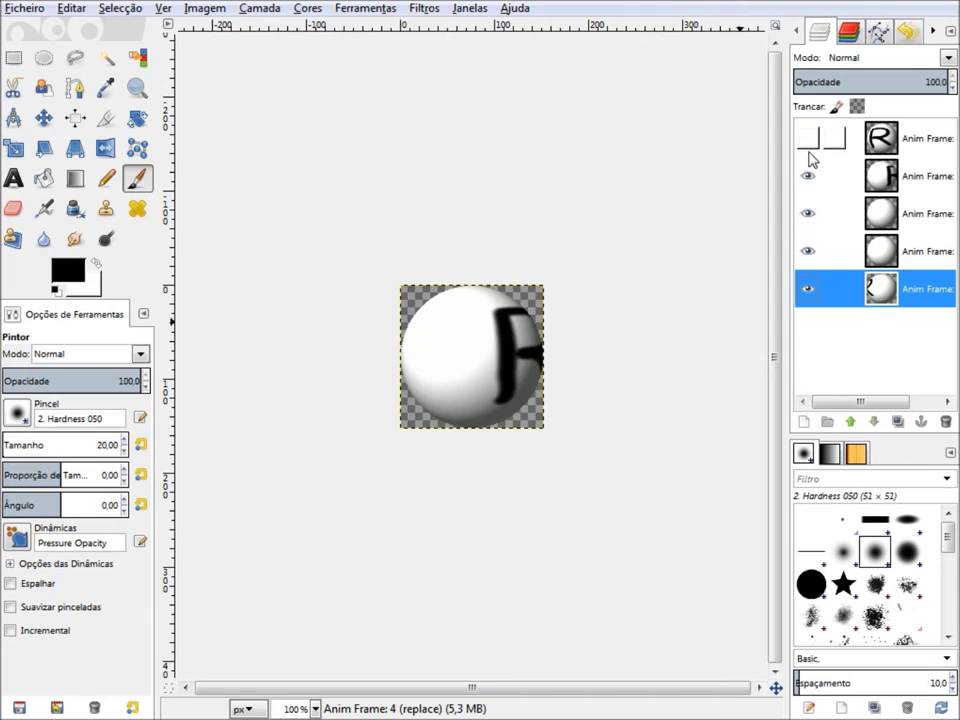
pyautogui.click(808, 138)
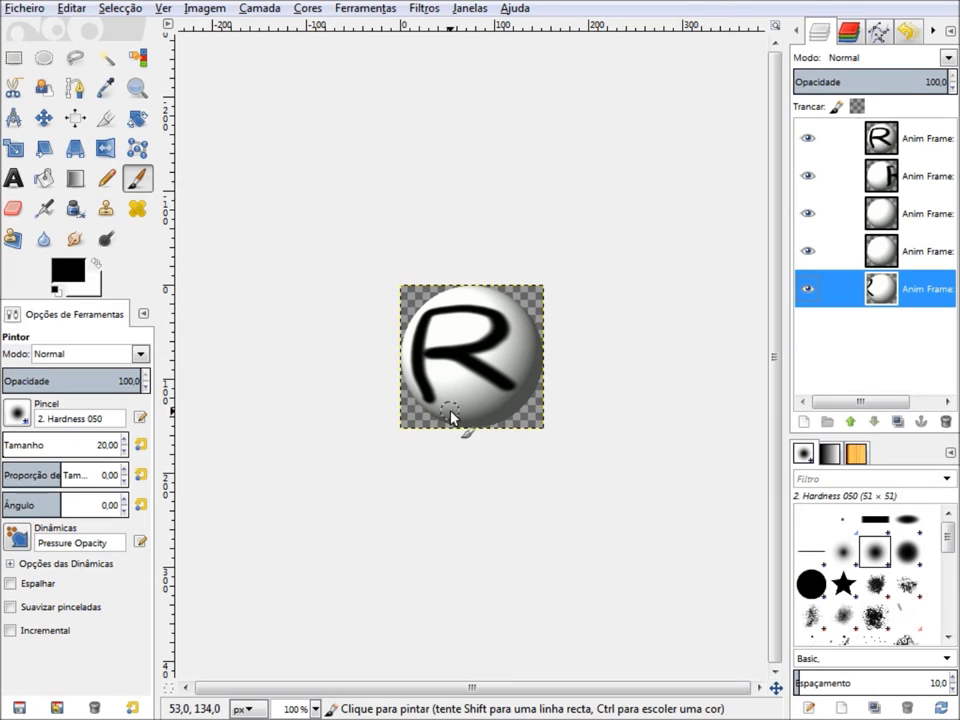
pyautogui.hotkey('ctrl', 'z')
pyautogui.hotkey('ctrl', 'z')
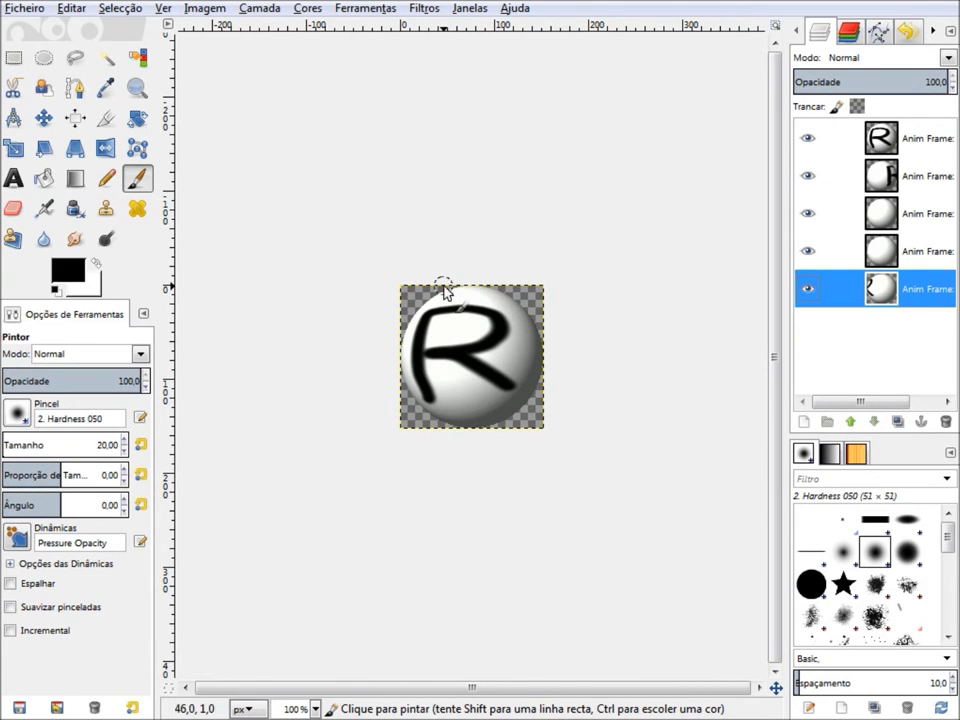
pyautogui.click(424, 8)
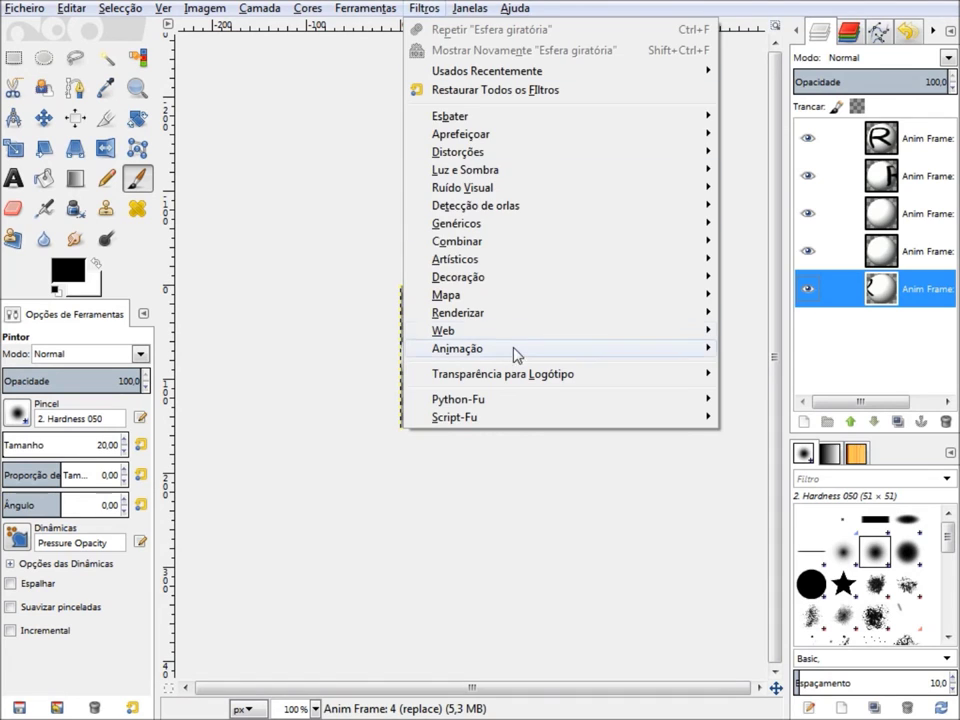
pyautogui.moveTo(470, 348)
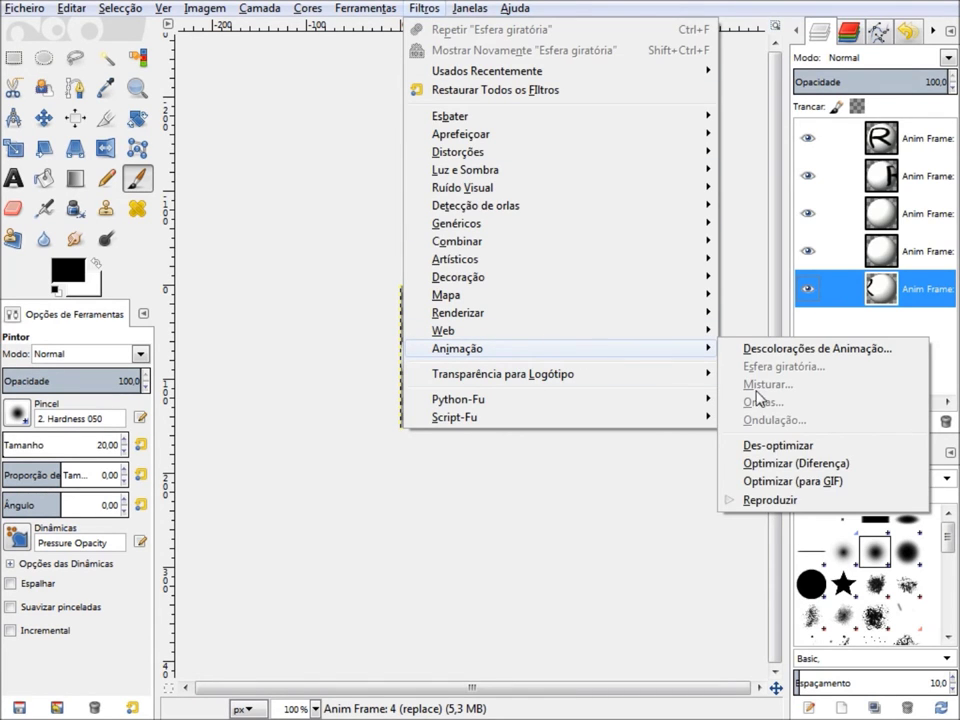
# Preview the R globe in Animation Playback, playing it at 0,5× speed.
pyautogui.click(705, 497)
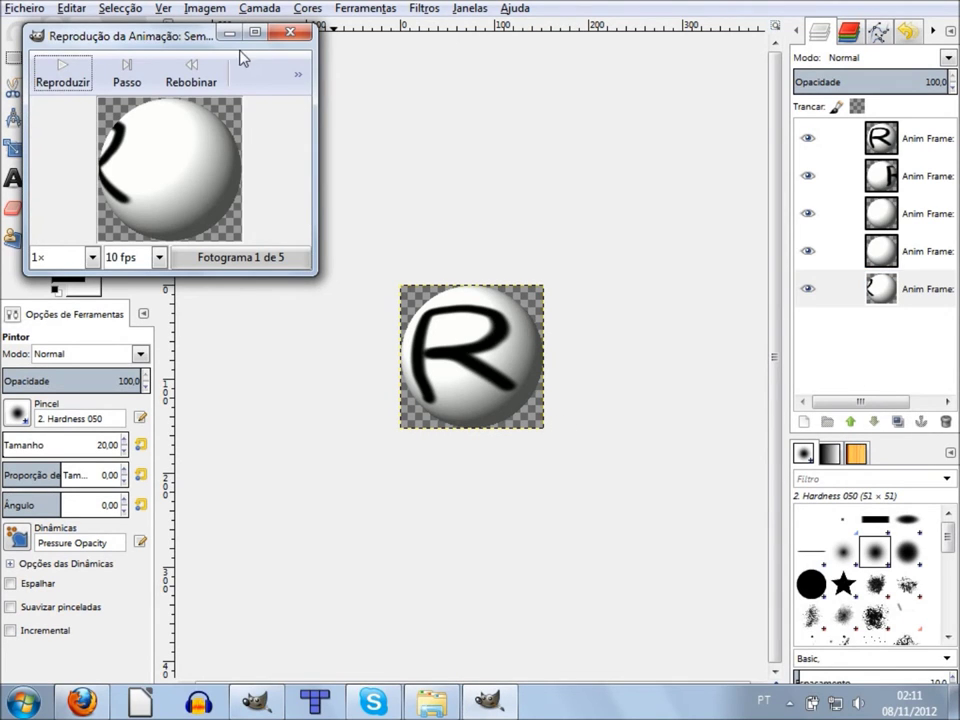
pyautogui.moveTo(185, 38)
pyautogui.mouseDown()
pyautogui.moveTo(261, 50)
pyautogui.moveTo(328, 82)
pyautogui.moveTo(328, 161)
pyautogui.mouseUp()
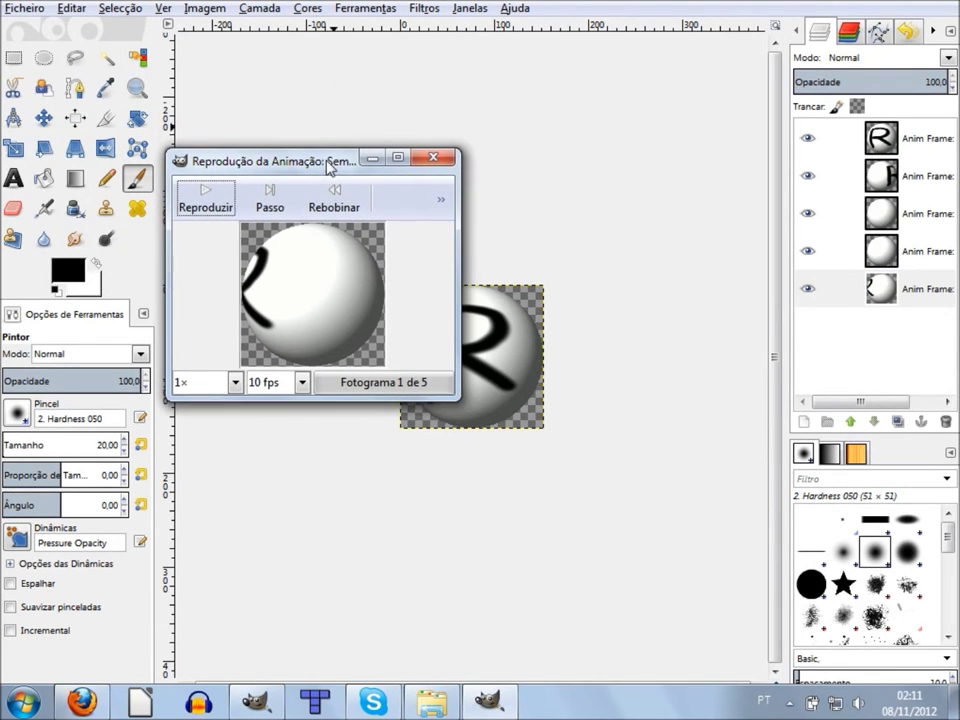
pyautogui.click(221, 214)
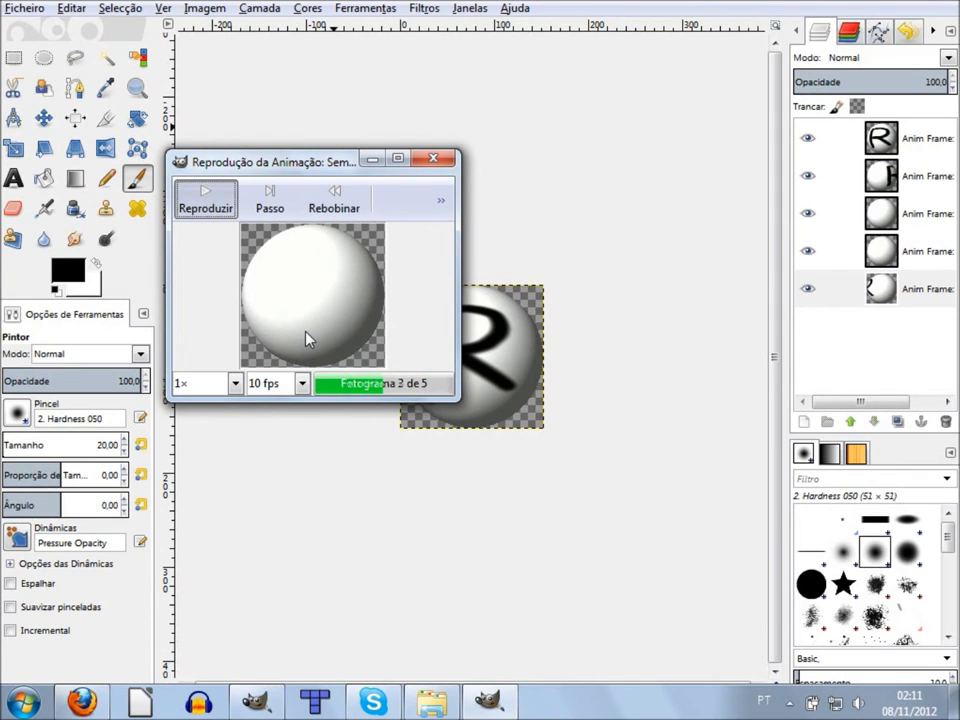
pyautogui.click(235, 383)
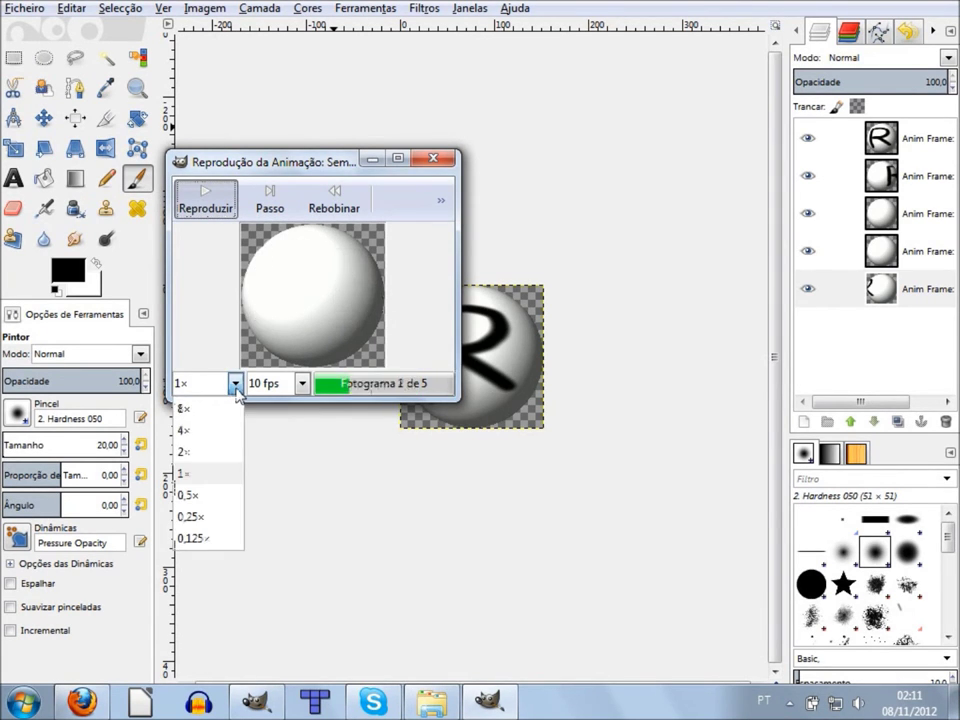
pyautogui.click(187, 494)
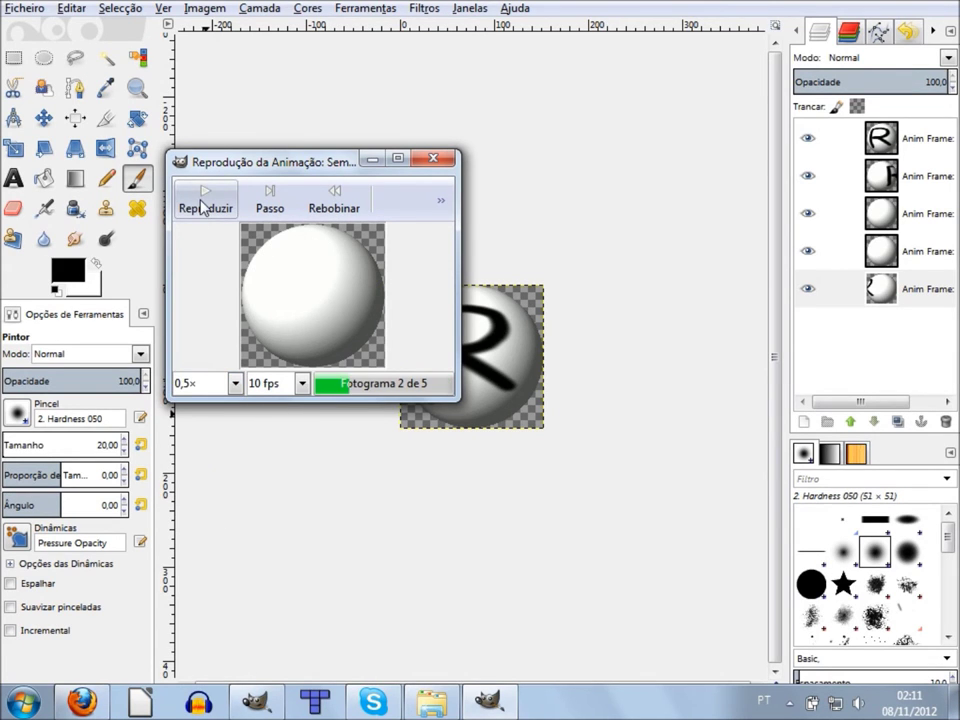
pyautogui.click(203, 207)
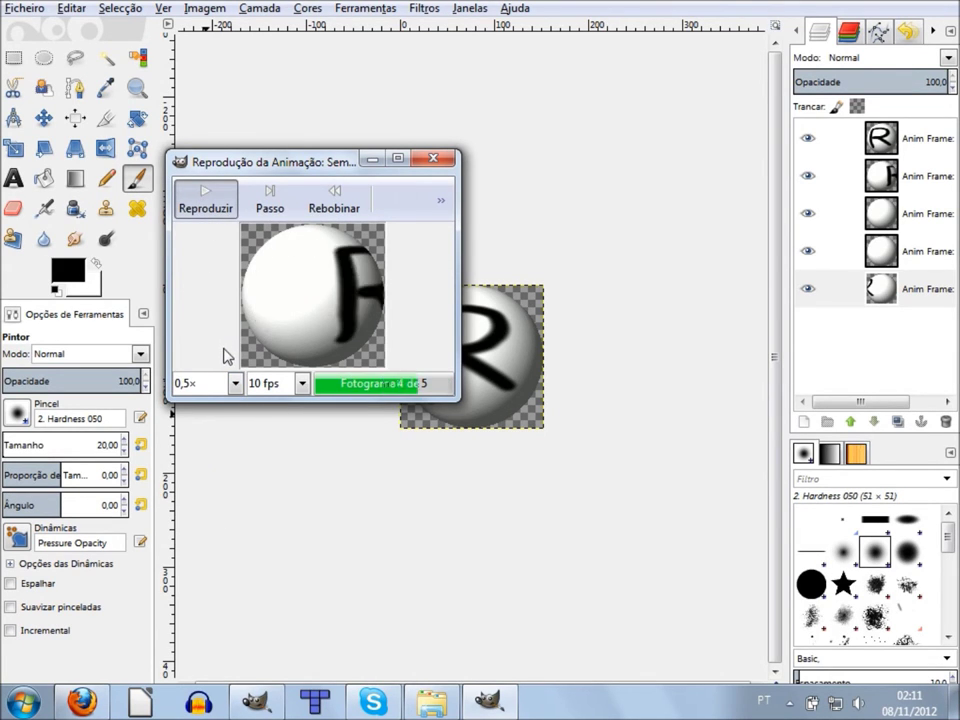
# Slow playback to 0,25×, then restore 1× speed and close the preview.
pyautogui.click(235, 383)
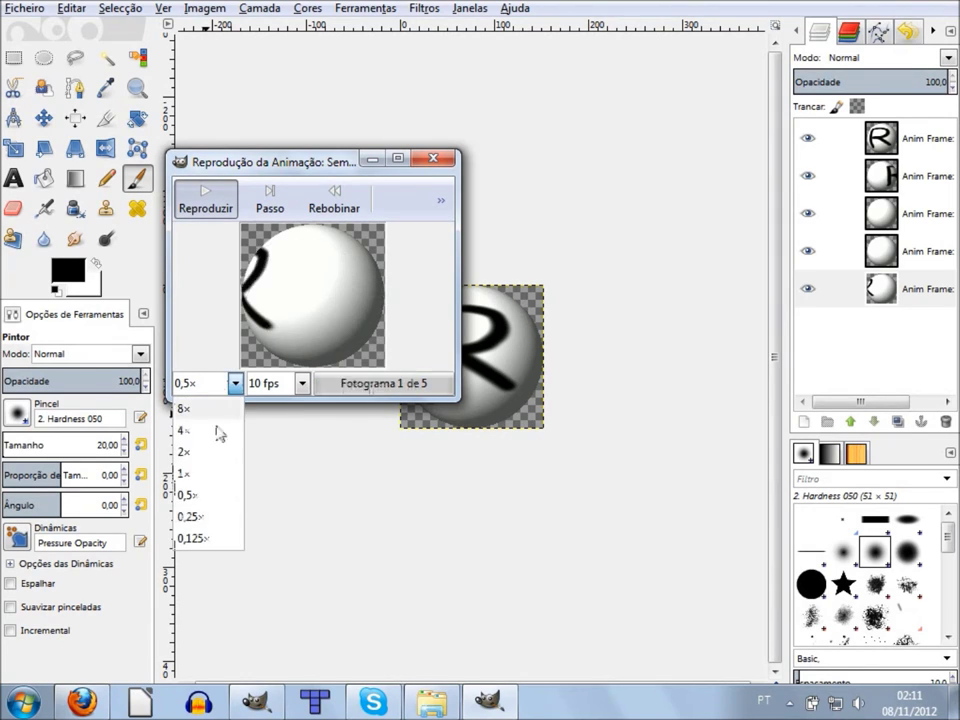
pyautogui.click(214, 521)
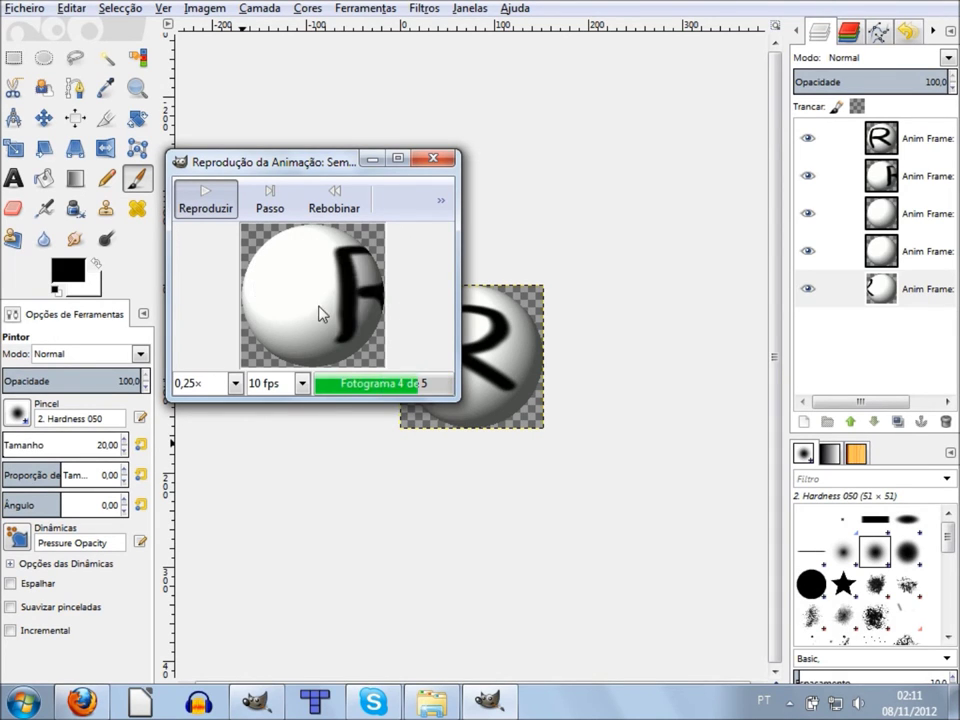
pyautogui.click(200, 385)
pyautogui.click(200, 474)
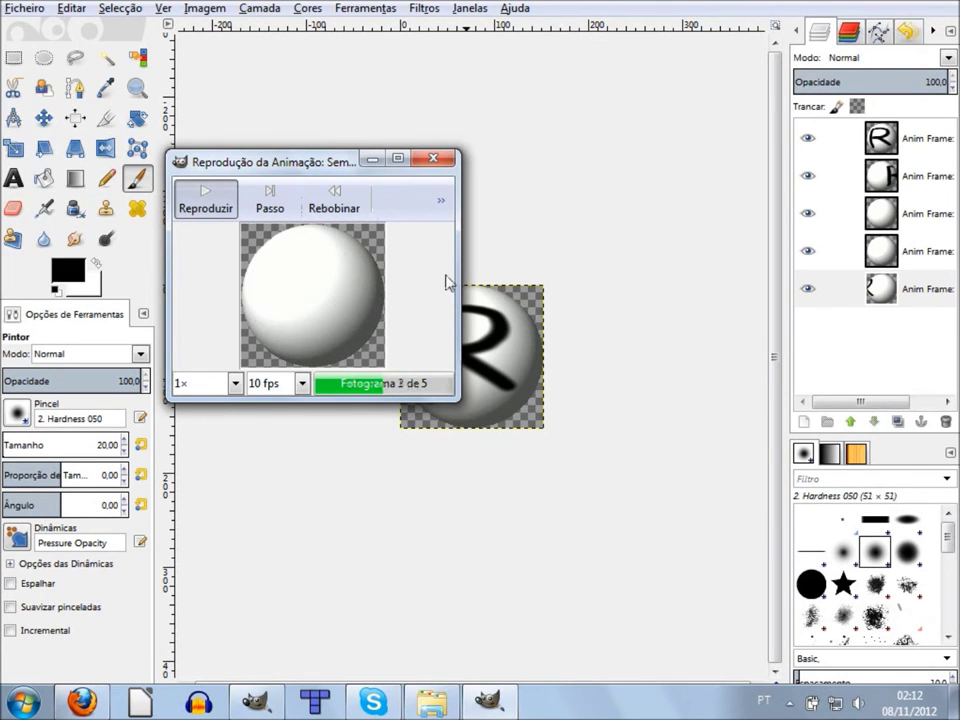
pyautogui.click(446, 159)
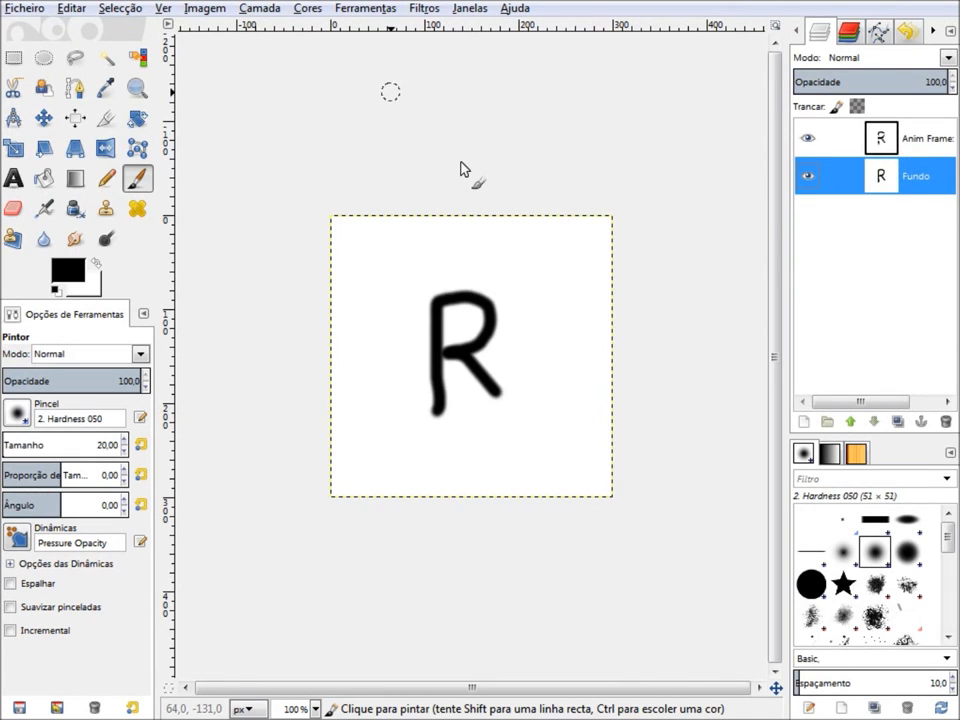
# Undo back to a blank white Fundo, briefly viewing the patterns list before returning to brushes.
pyautogui.hotkey('ctrl', 'z')
pyautogui.hotkey('ctrl', 'z')
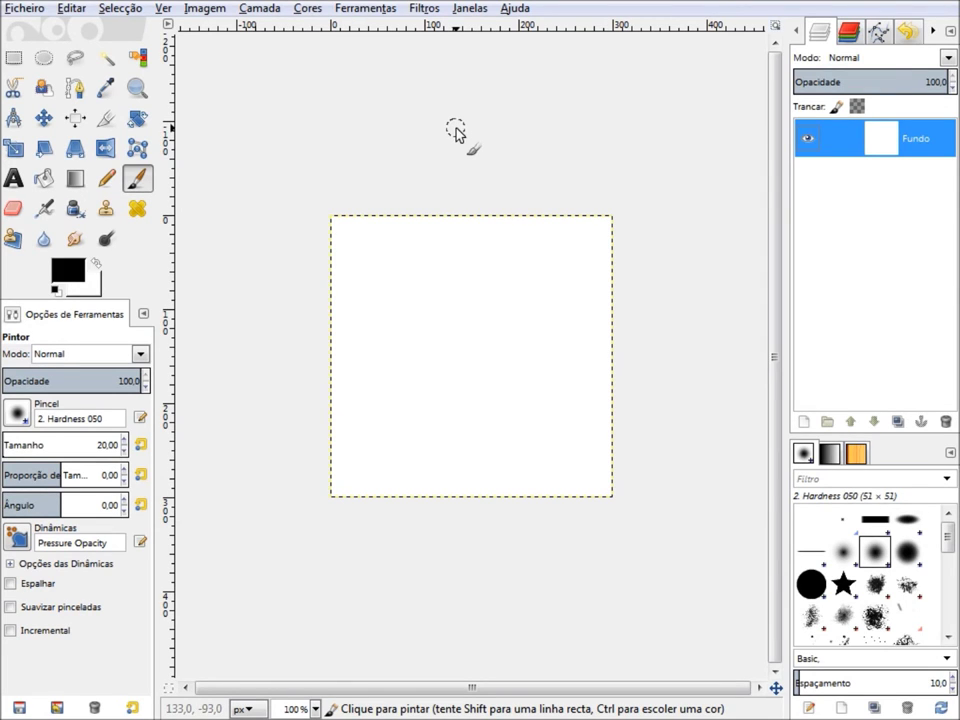
pyautogui.click(857, 456)
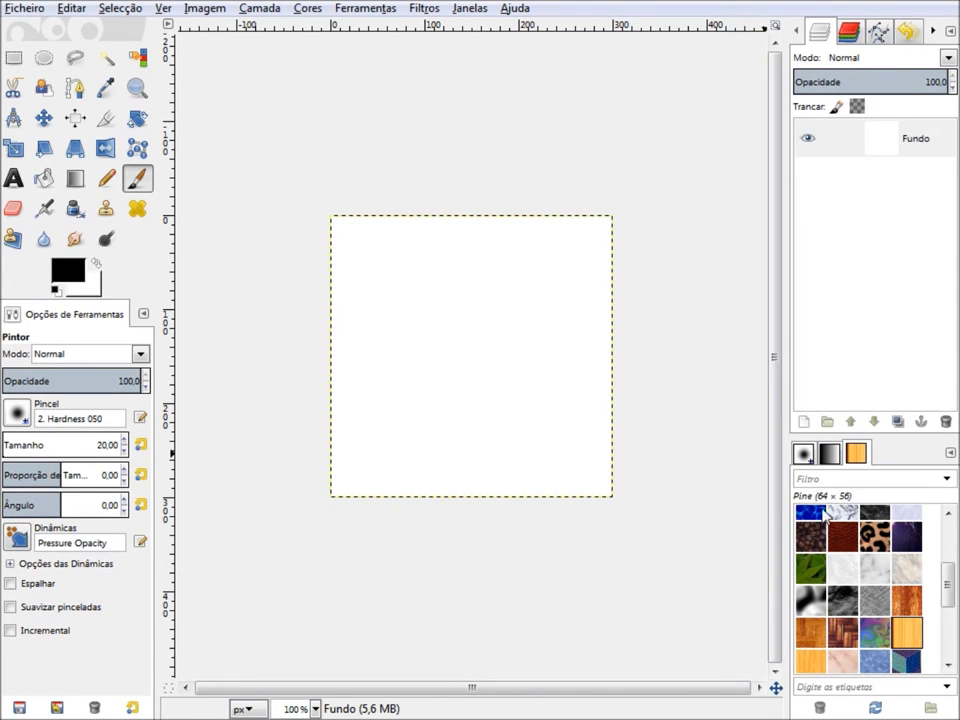
pyautogui.click(804, 455)
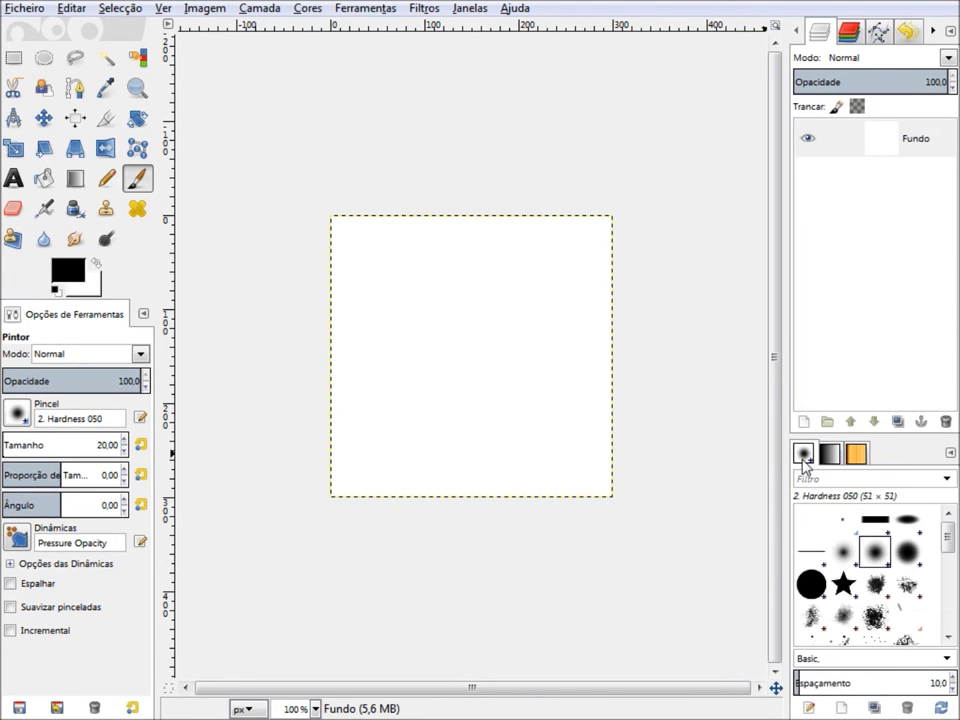
# Fill the canvas with a diagonal Abstract 1 gradient using the Blend tool.
pyautogui.click(75, 178)
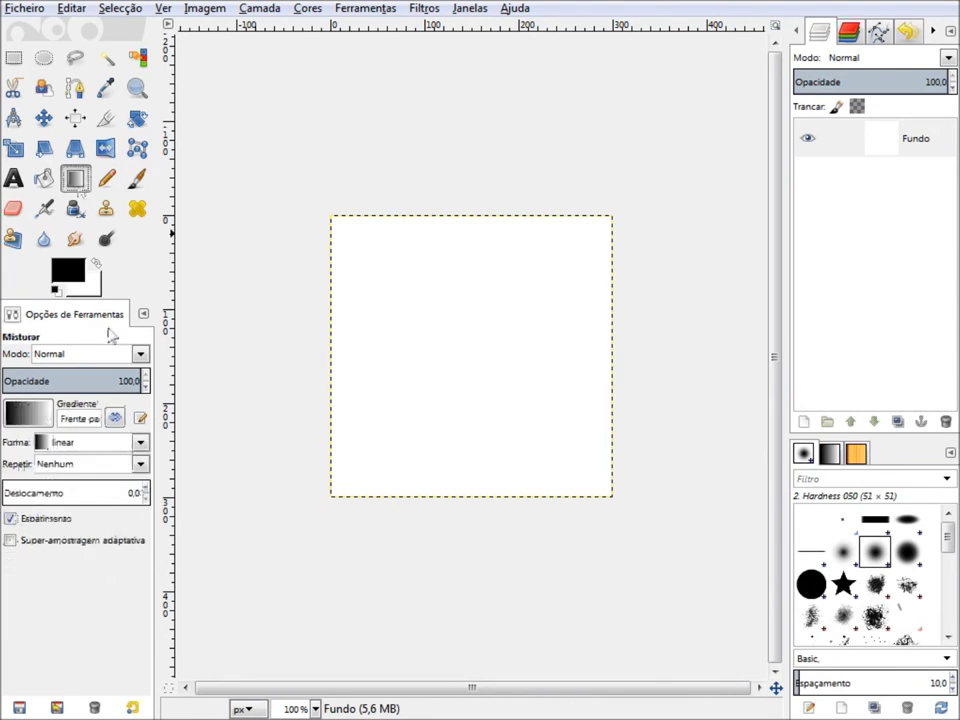
pyautogui.click(28, 413)
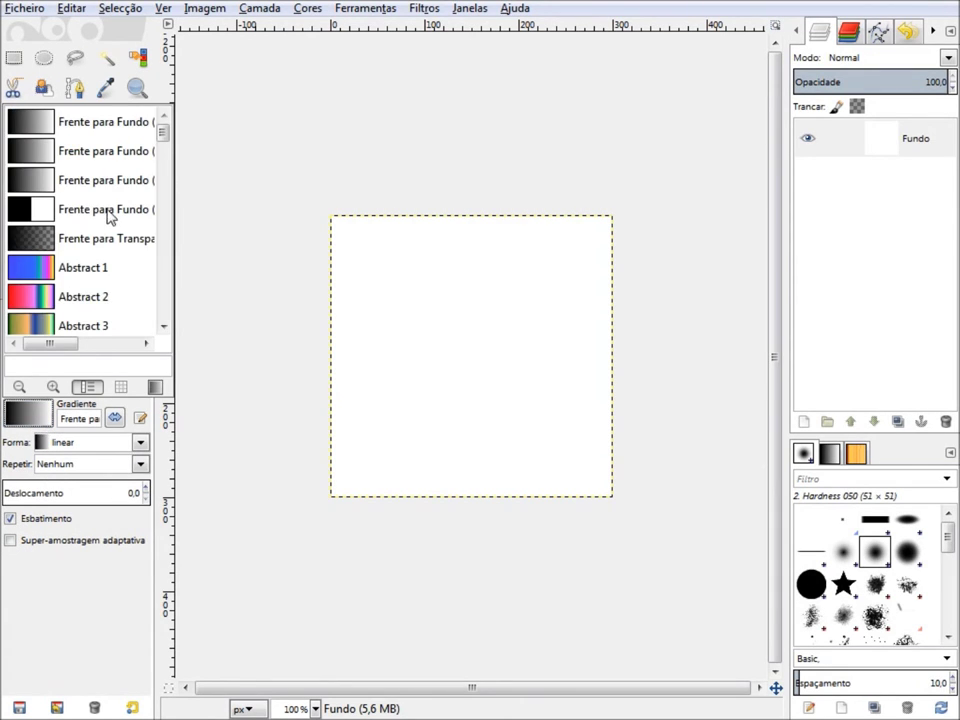
pyautogui.scroll(-3, 80, 225)
pyautogui.scroll(-3, 77, 230)
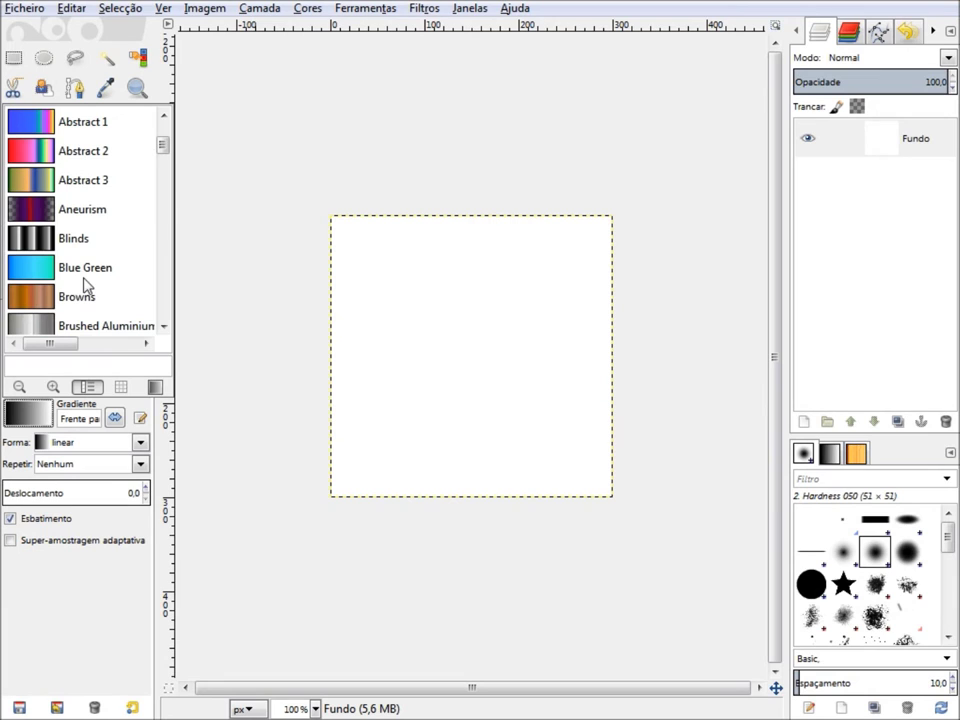
pyautogui.scroll(2, 48, 277)
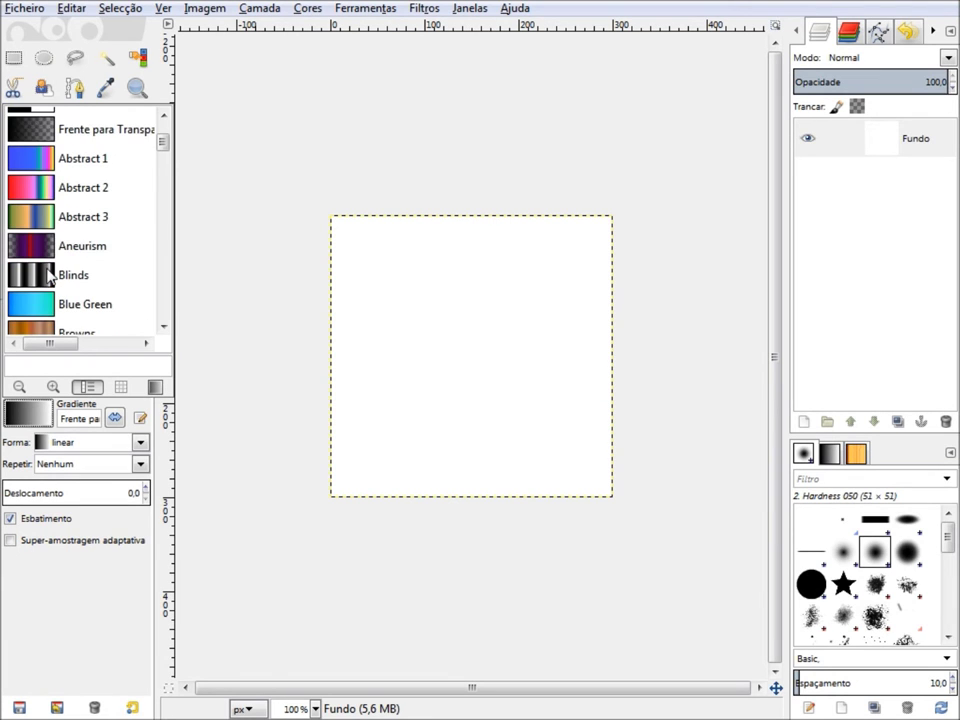
pyautogui.click(30, 158)
pyautogui.moveTo(407, 447); pyautogui.dragTo(481, 297)
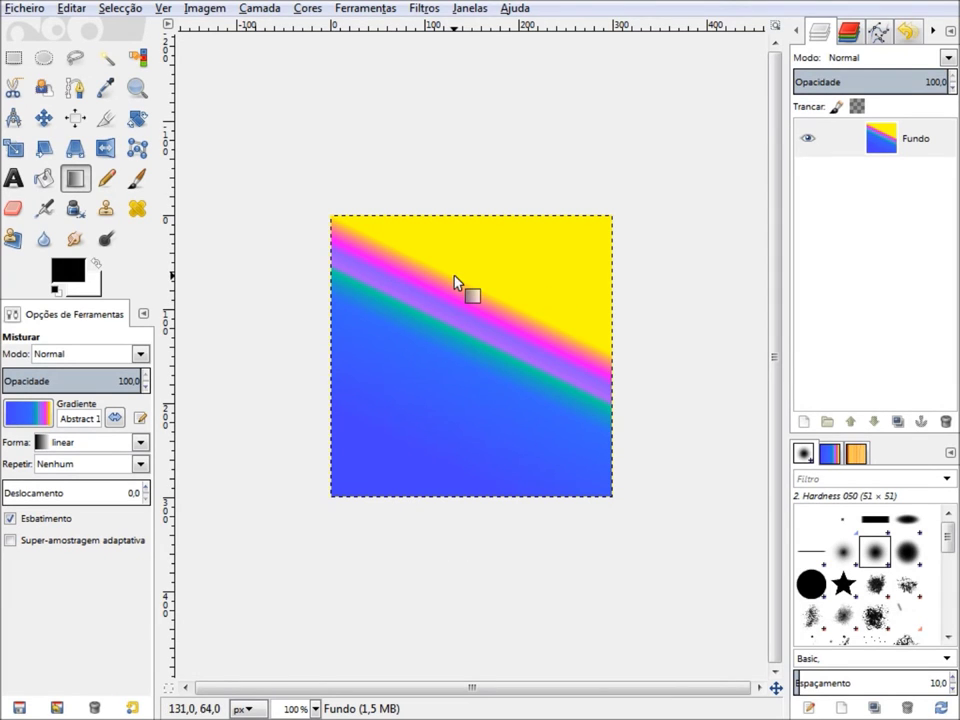
pyautogui.click(423, 8)
pyautogui.moveTo(457, 348)
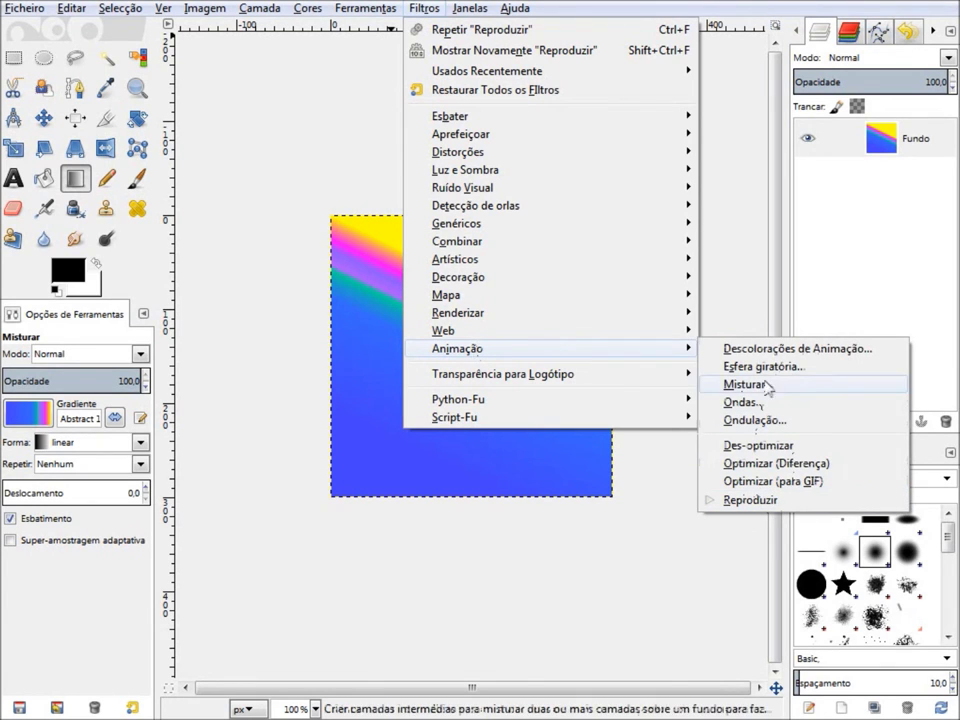
# Run Spinning Globe on the gradient with 3 frames and a transparent background.
pyautogui.click(765, 368)
pyautogui.write('3')
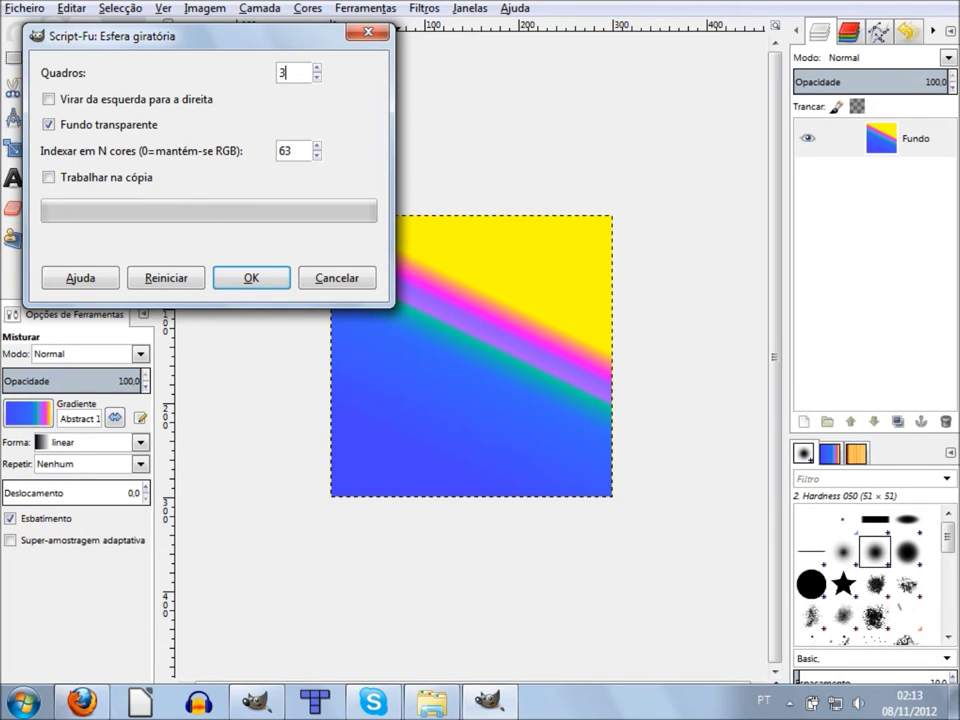
pyautogui.click(276, 280)
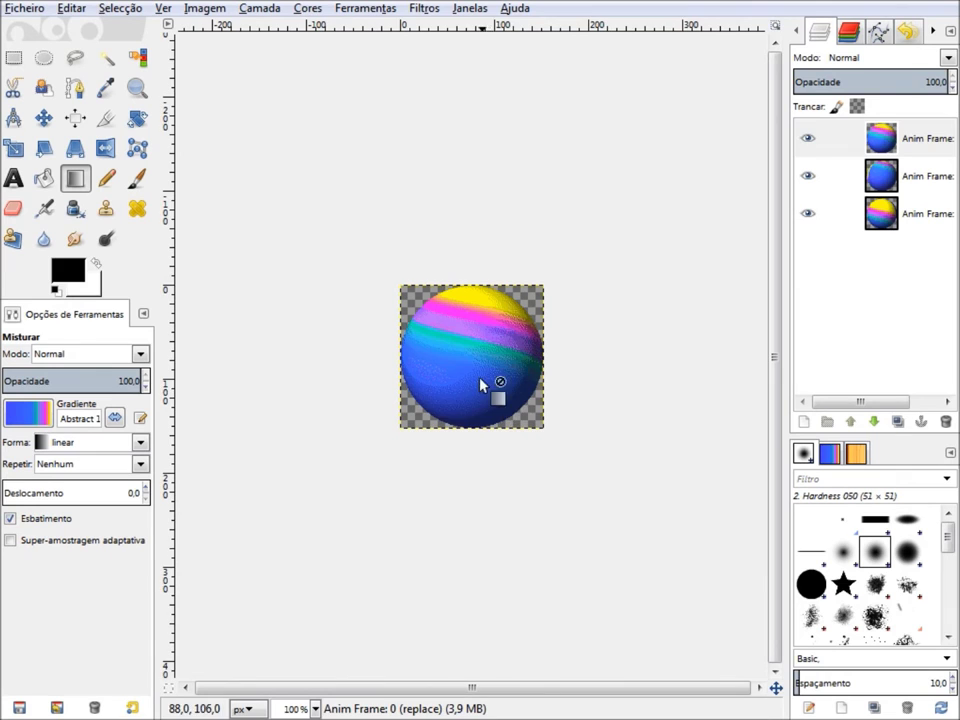
# Zoom in and hide then reshow the globe frame layers to check each frame.
pyautogui.press('+')
pyautogui.press('+')
pyautogui.click(810, 150)
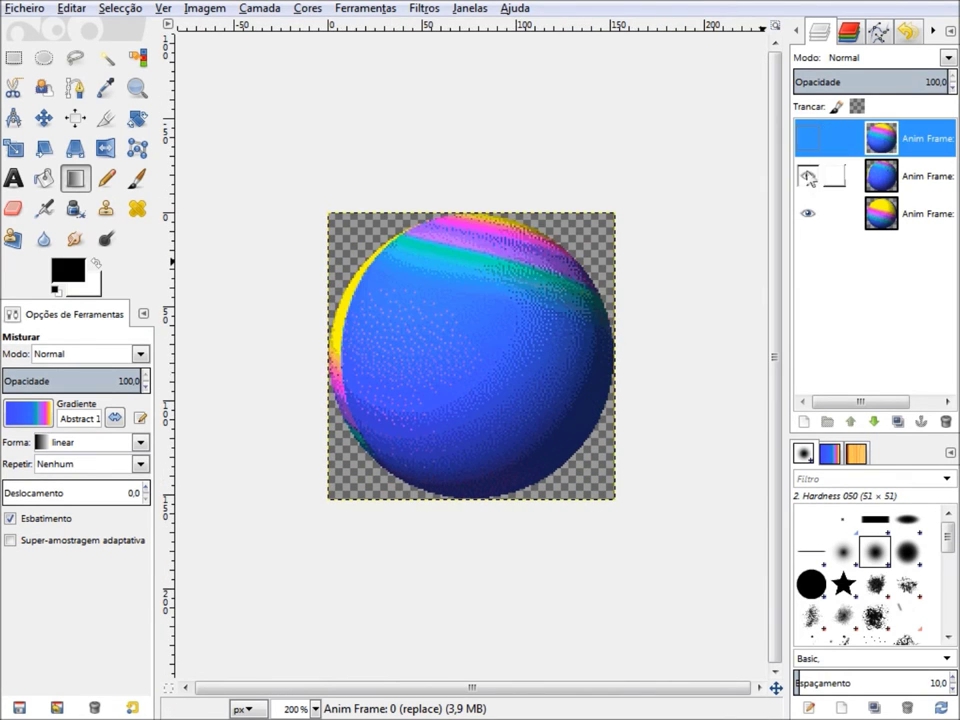
pyautogui.click(810, 178)
pyautogui.click(808, 138)
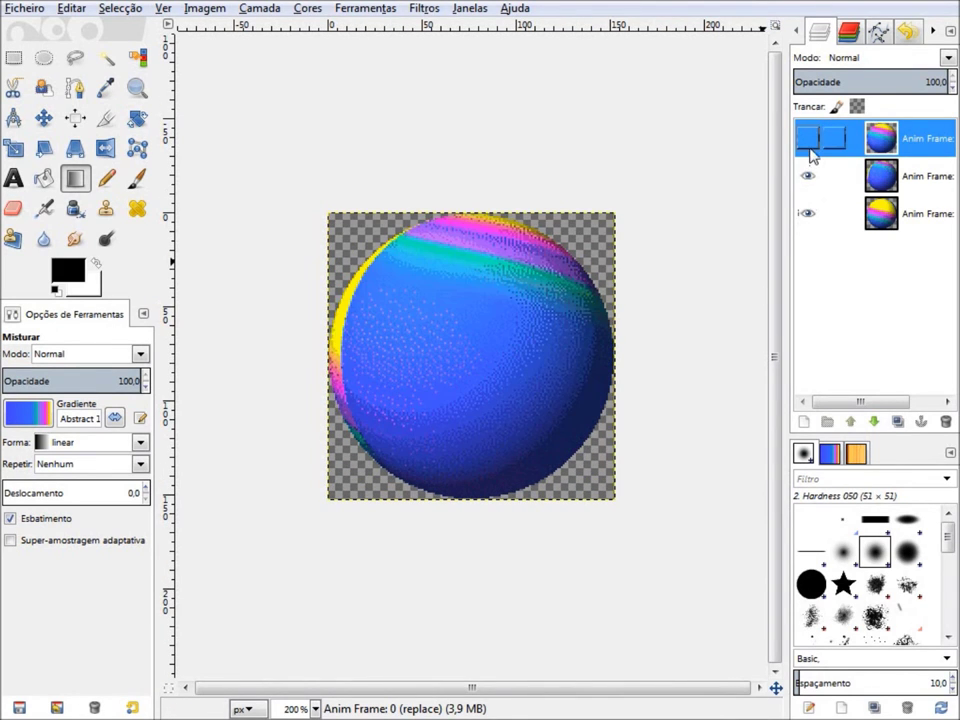
pyautogui.click(808, 176)
# Play the three-frame animation in Playback, slowing it to 0.25× speed, then close the preview.
pyautogui.click(424, 8)
pyautogui.moveTo(457, 348)
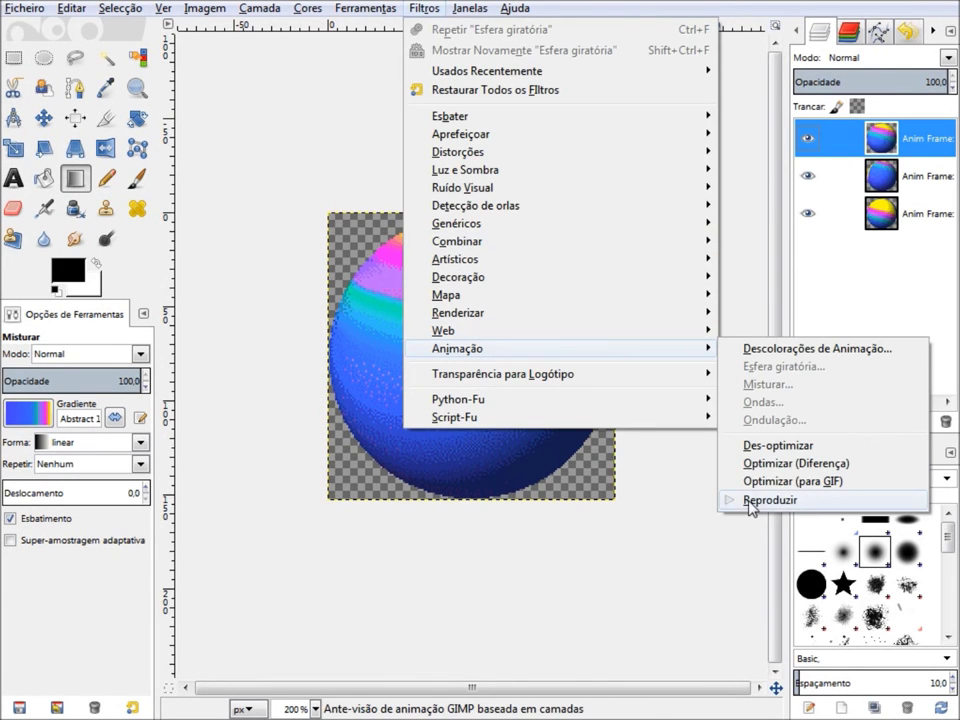
pyautogui.click(752, 499)
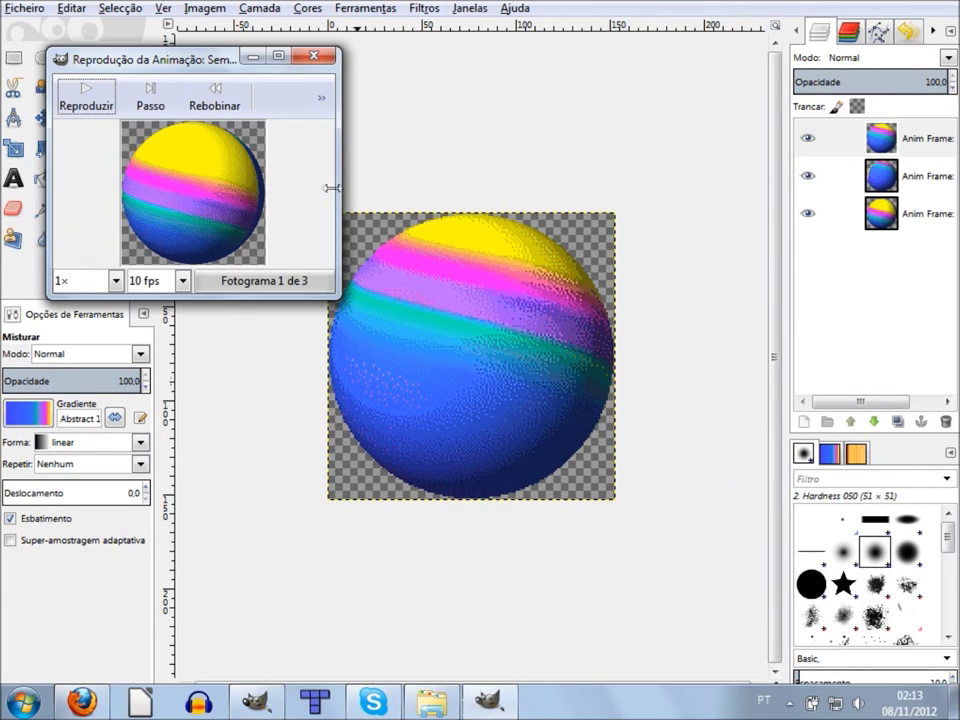
pyautogui.click(88, 106)
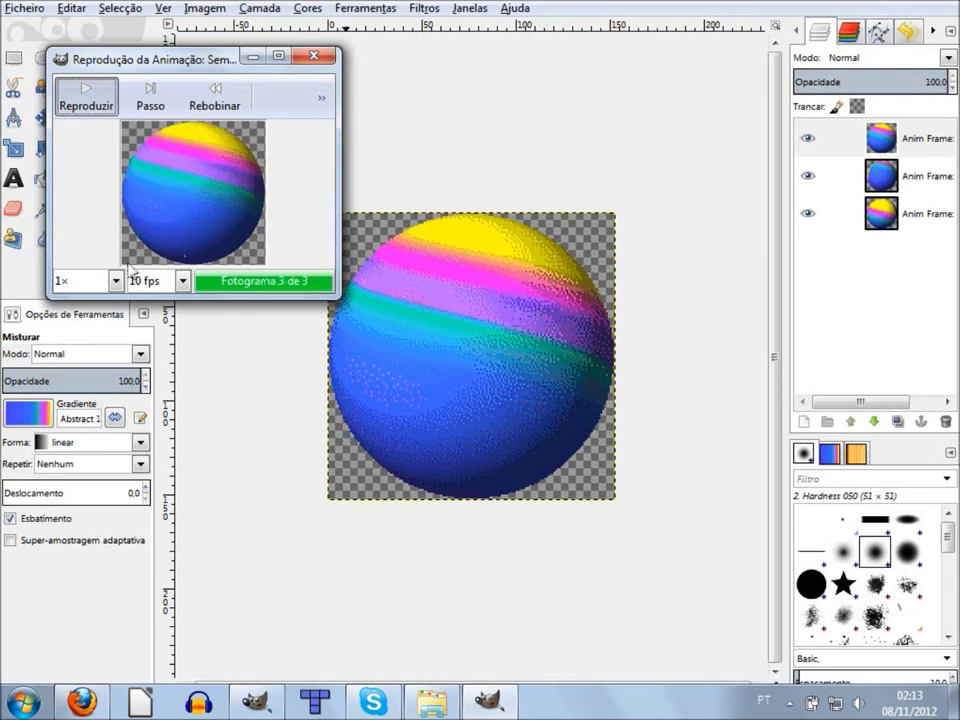
pyautogui.click(105, 283)
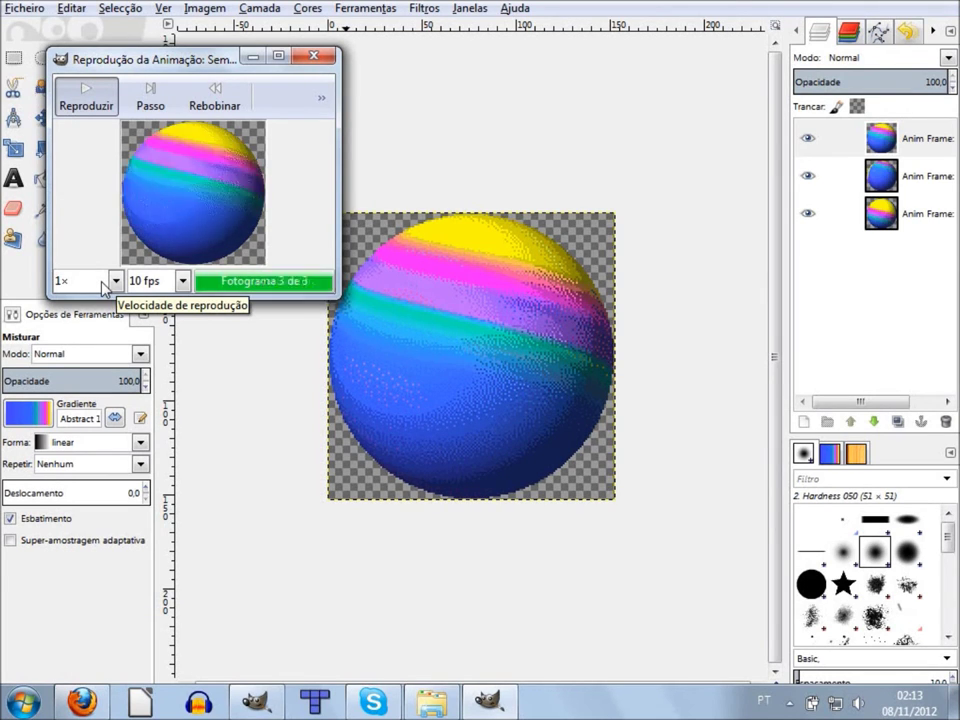
pyautogui.click(105, 283)
pyautogui.click(104, 394)
pyautogui.click(116, 281)
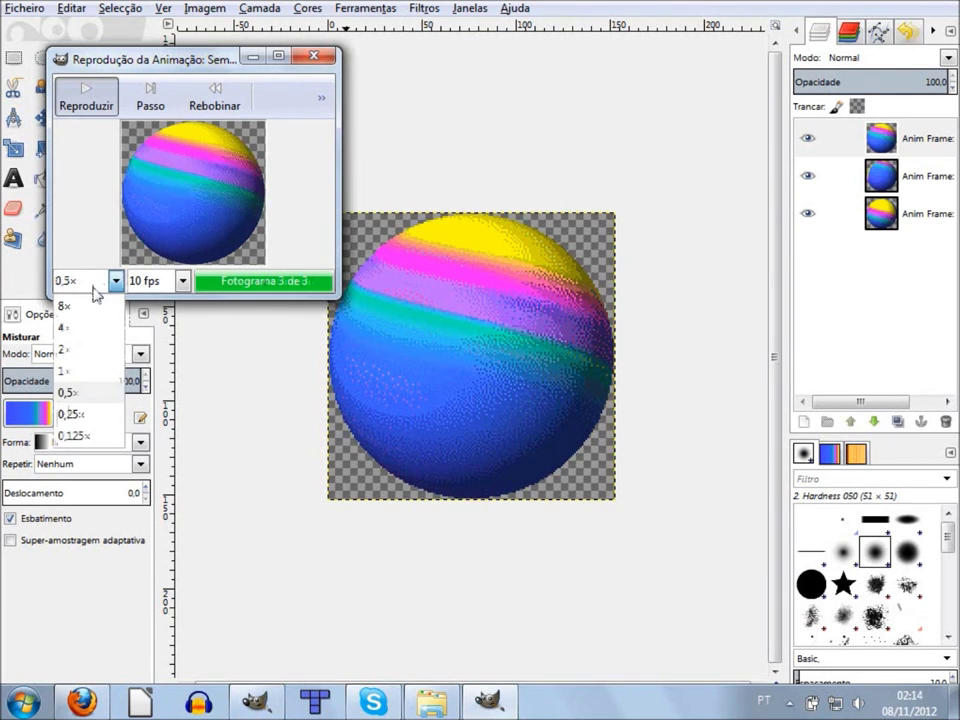
pyautogui.click(96, 420)
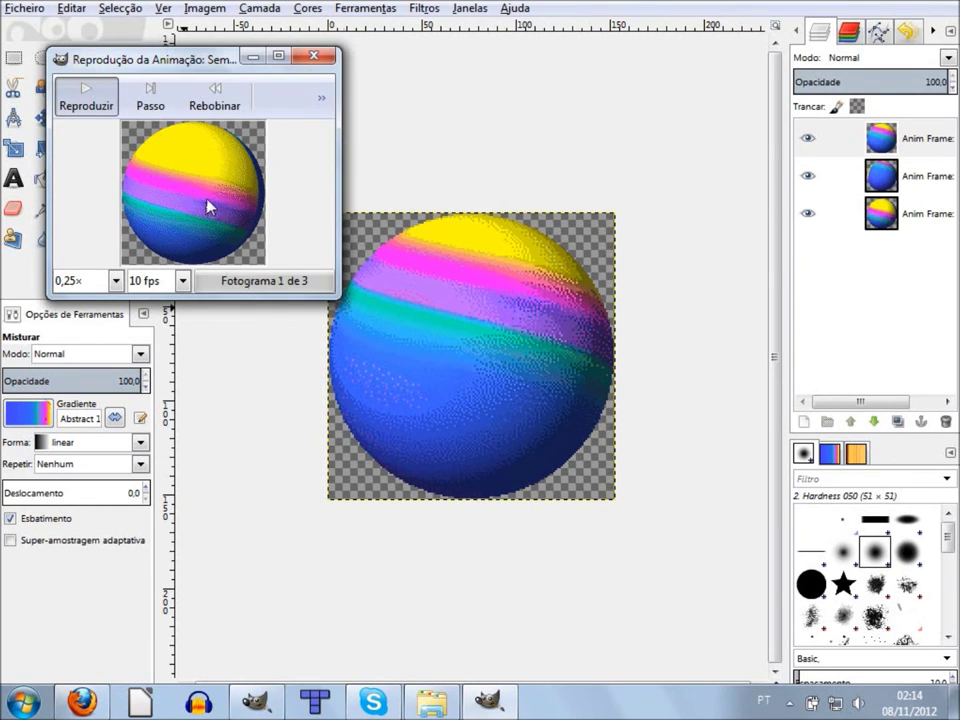
pyautogui.click(317, 64)
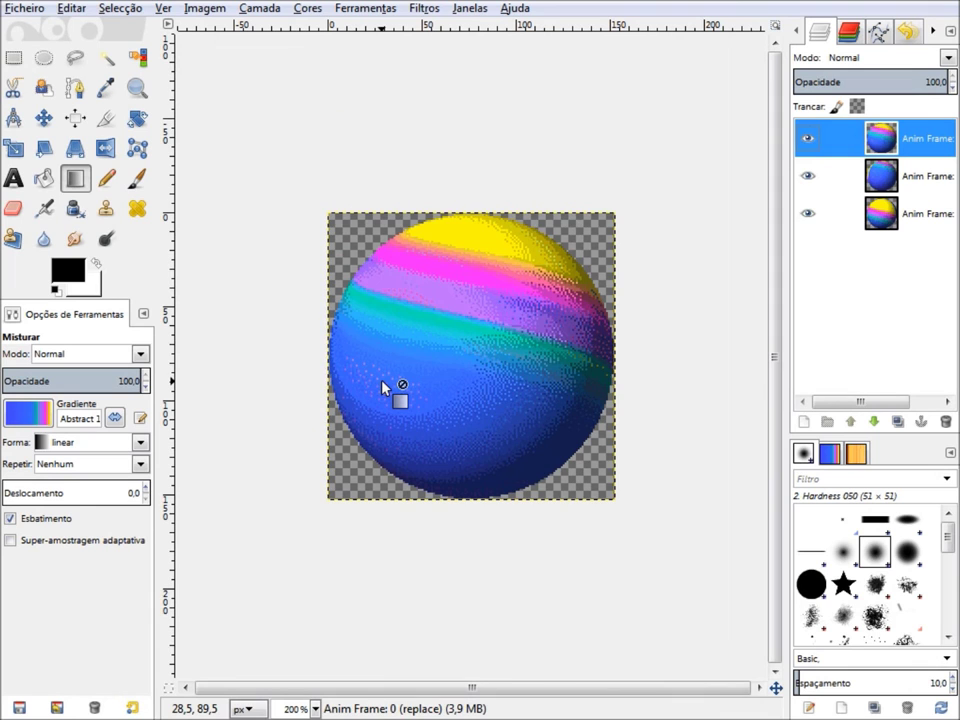
# Undo the globe frames back to the blank white image and zoom out.
pyautogui.hotkey('ctrl', 'z')
pyautogui.hotkey('ctrl', 'z')
pyautogui.hotkey('ctrl', 'z')
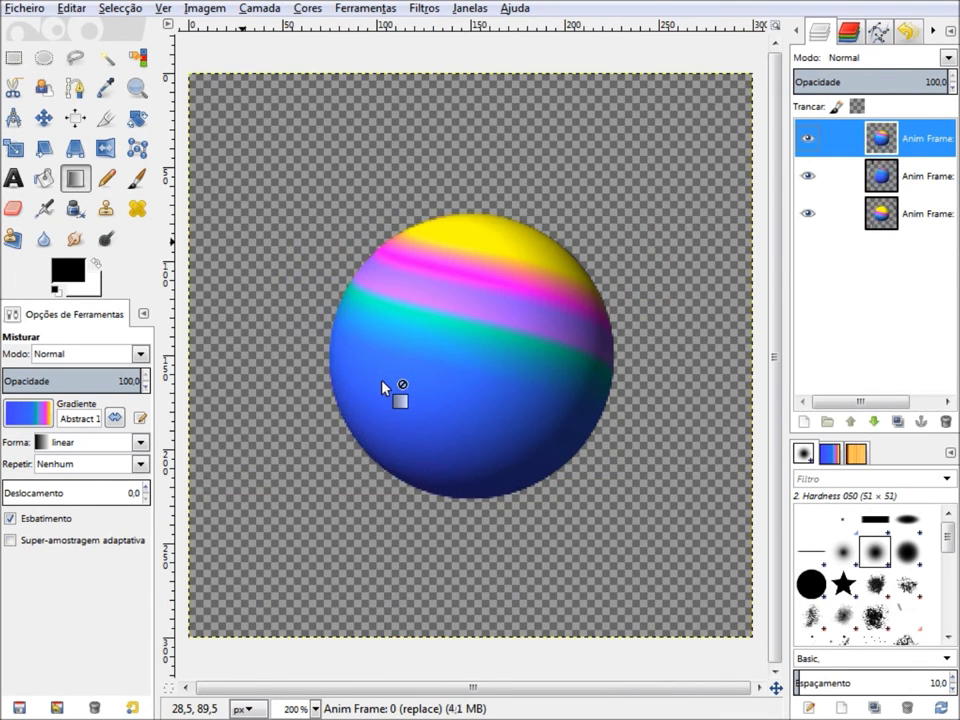
pyautogui.hotkey('ctrl', 'z')
pyautogui.hotkey('ctrl', 'z')
pyautogui.hotkey('ctrl', 'z')
pyautogui.hotkey('ctrl', 'z')
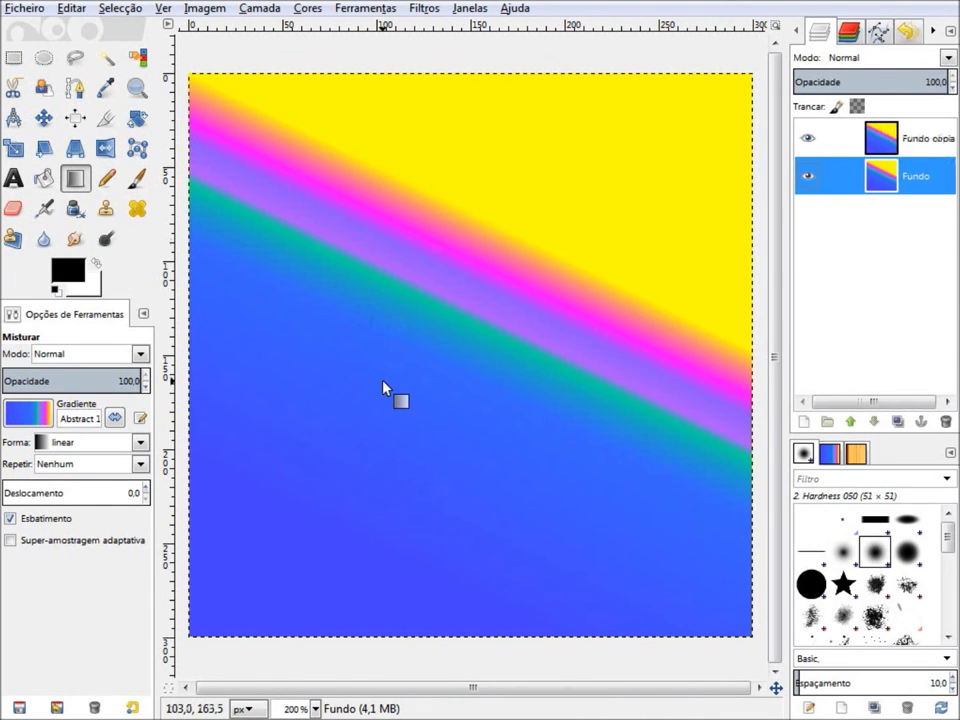
pyautogui.hotkey('ctrl', 'z')
pyautogui.hotkey('ctrl', 'z')
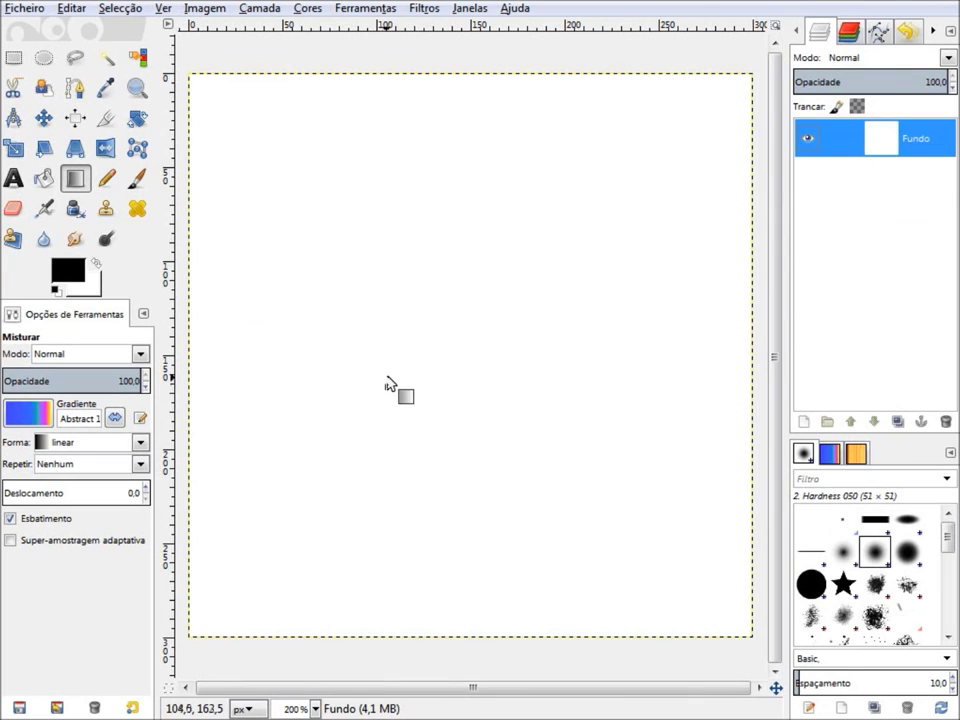
pyautogui.press('-')
pyautogui.press('-')
pyautogui.press('-')
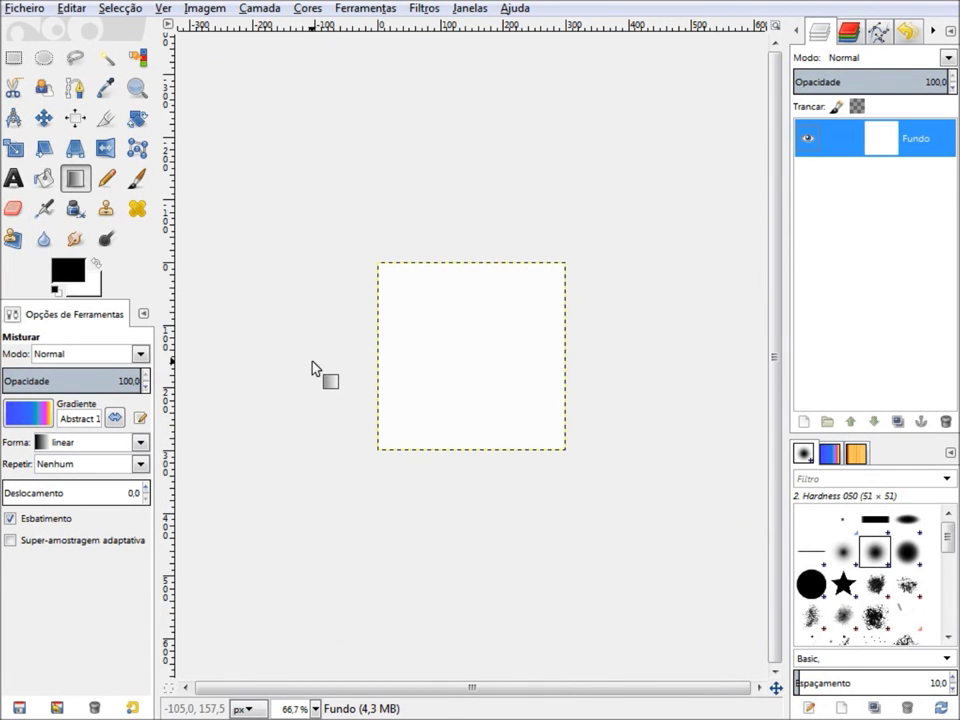
# Browse the gradient list without changing it, then bring up the Patterns dock.
pyautogui.click(28, 413)
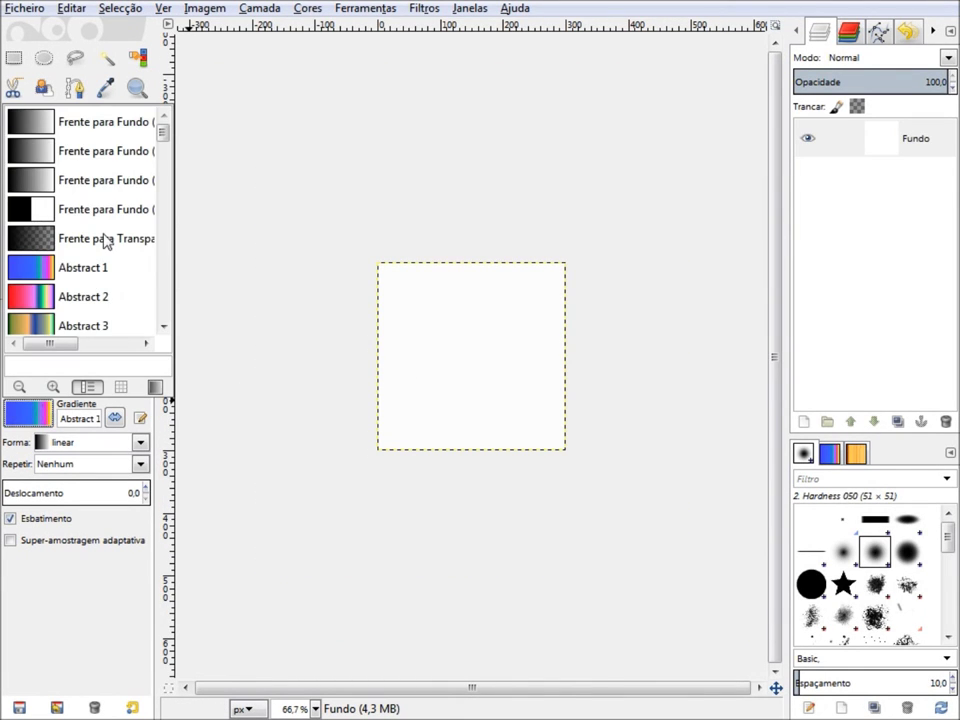
pyautogui.scroll(-3, 105, 240)
pyautogui.scroll(-5, 103, 251)
pyautogui.scroll(-2, 103, 266)
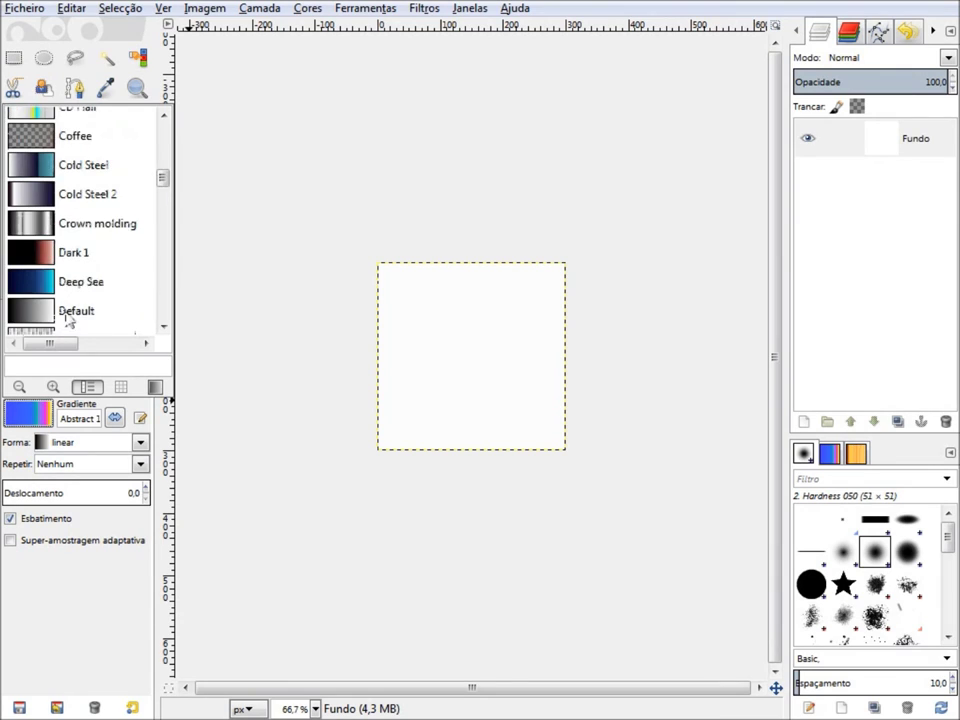
pyautogui.click(36, 425)
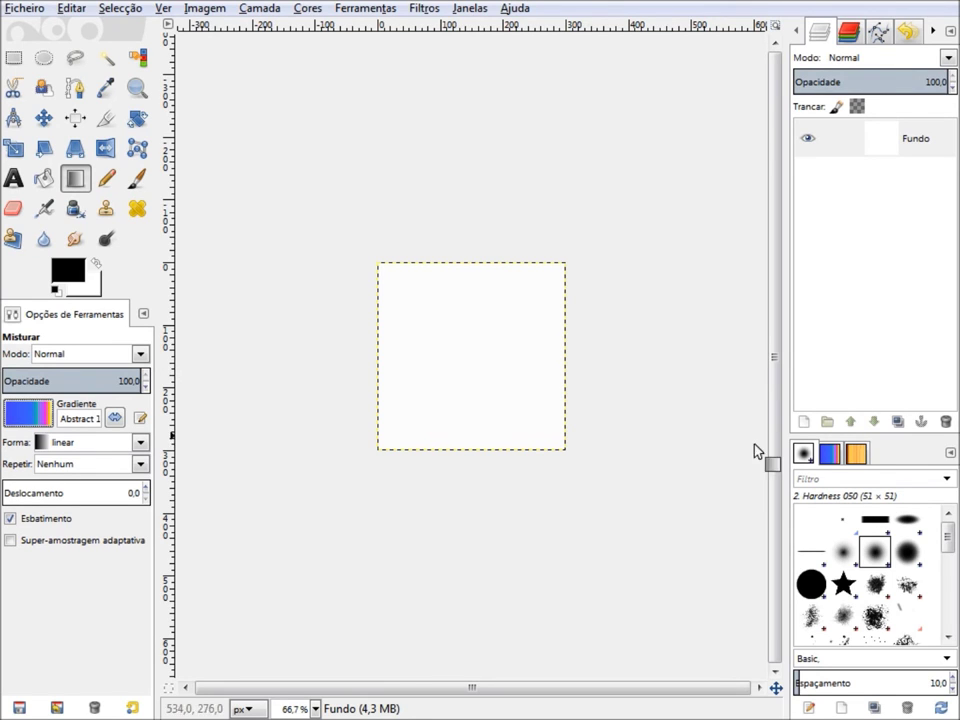
pyautogui.click(862, 456)
pyautogui.scroll(1, 855, 563)
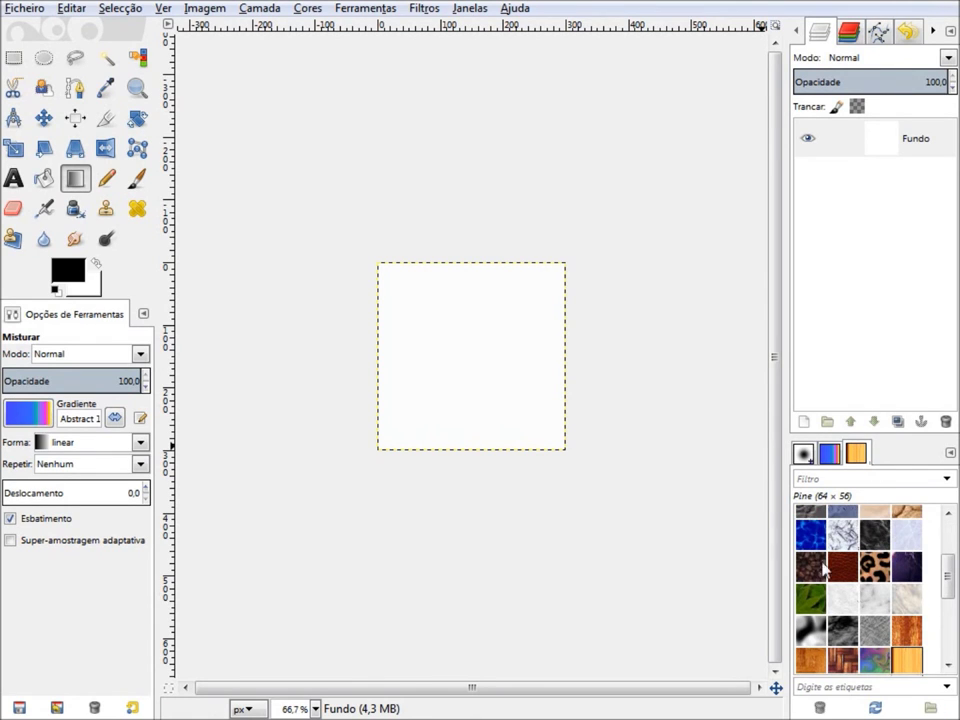
# Fill the canvas with Electric Blue, then Leopard, ending on Maple Leaves, and zoom in.
pyautogui.moveTo(817, 548); pyautogui.dragTo(560, 385)
pyautogui.moveTo(874, 566); pyautogui.dragTo(470, 380)
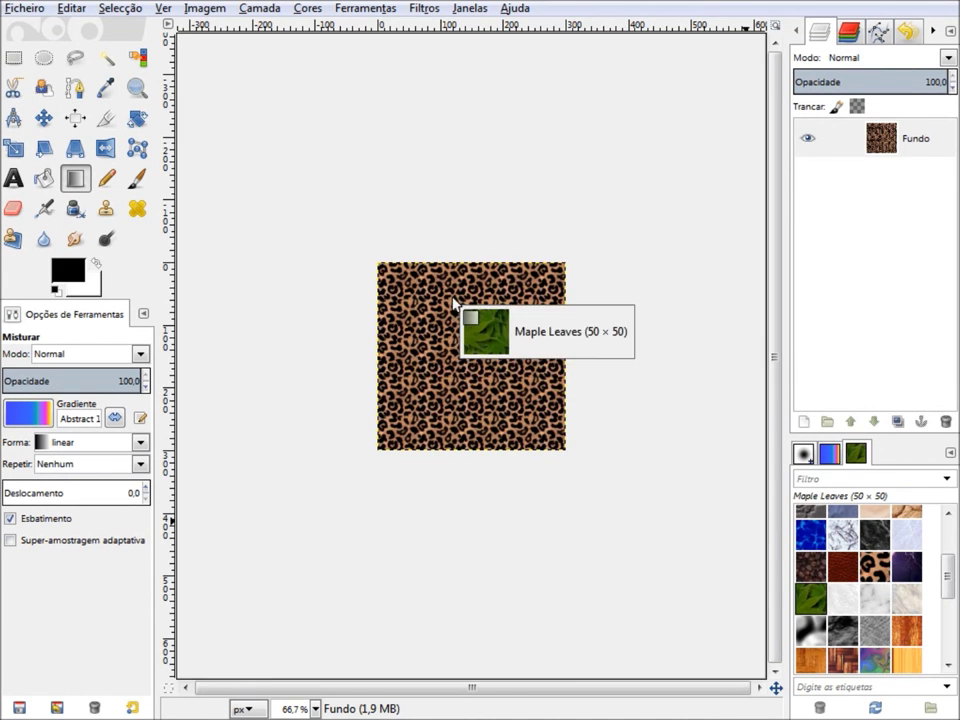
pyautogui.moveTo(817, 607); pyautogui.dragTo(458, 318)
pyautogui.scroll(1, 430, 345)
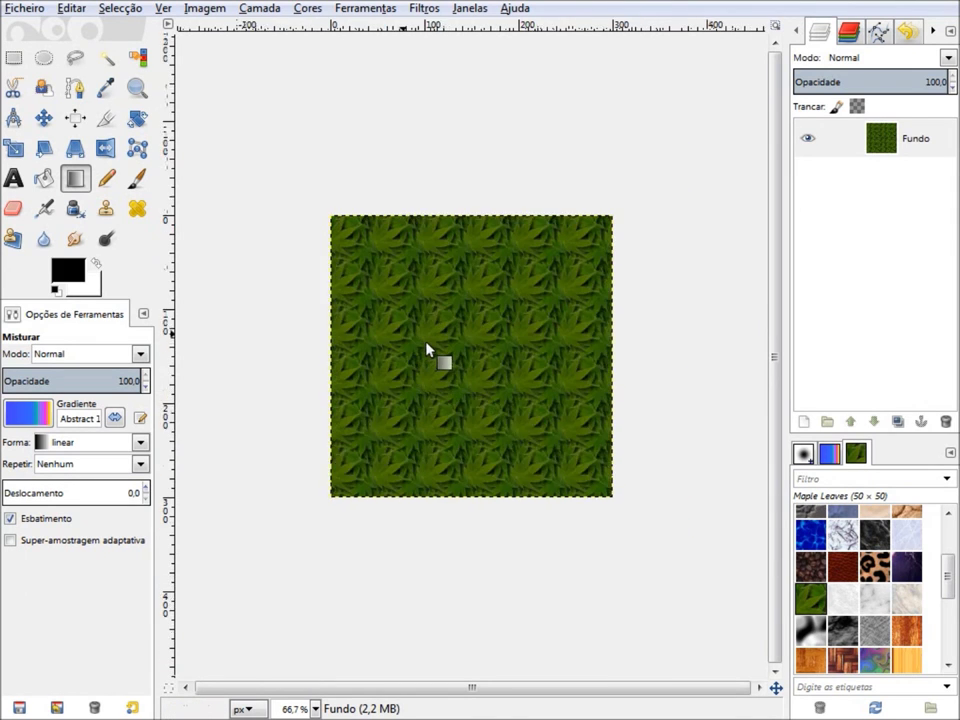
pyautogui.scroll(1, 471, 336)
# Apply Spinning Globe with its current 3-frame settings to the Maple Leaves image.
pyautogui.click(422, 8)
pyautogui.moveTo(457, 348)
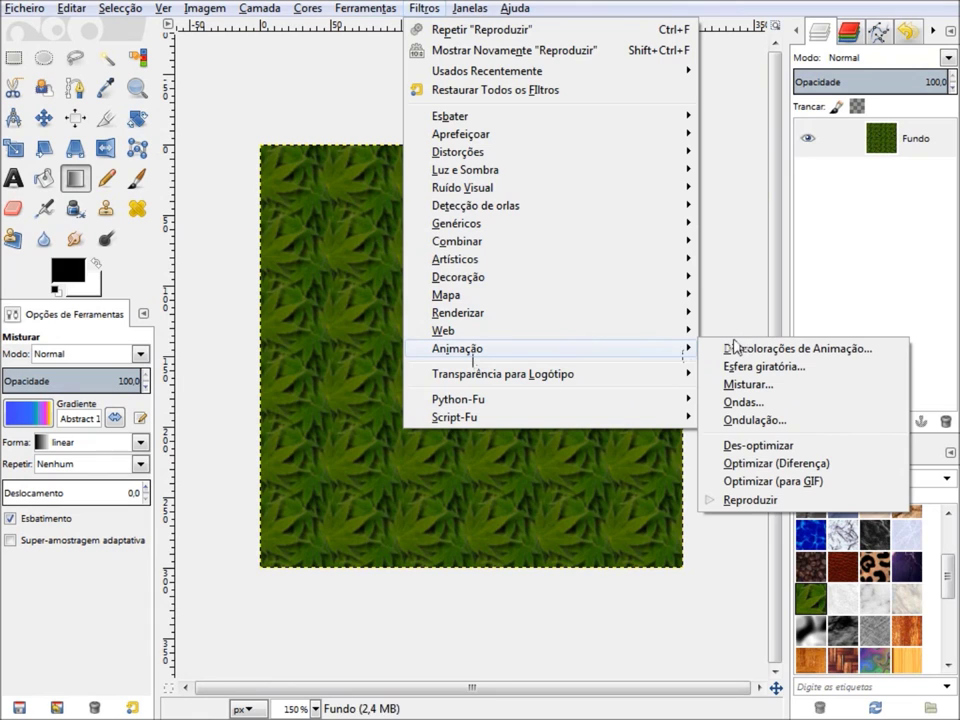
pyautogui.click(799, 366)
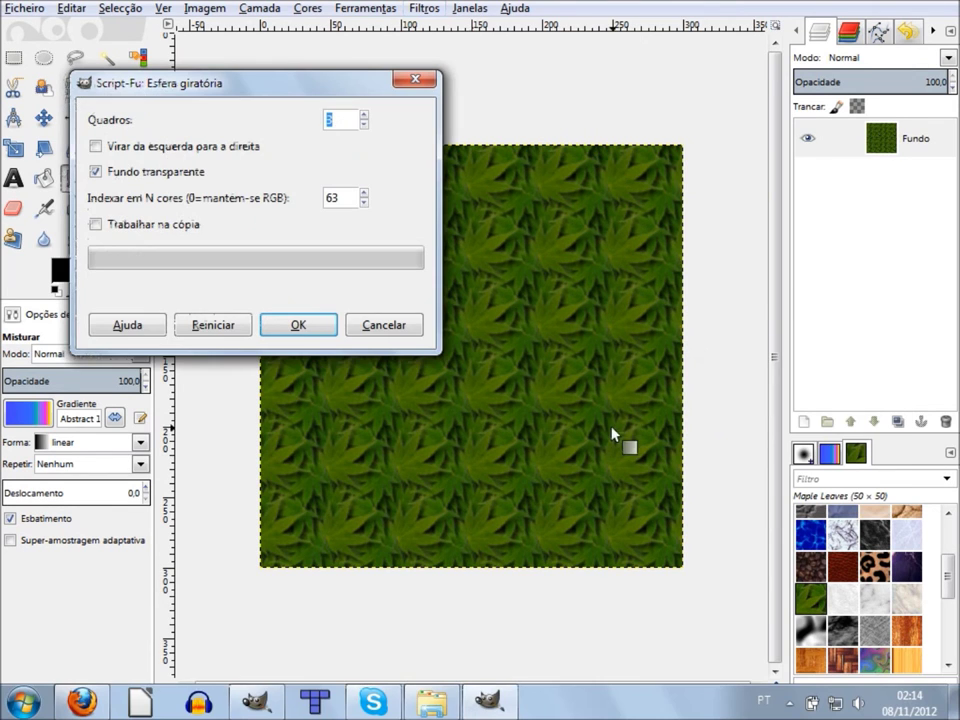
pyautogui.click(298, 326)
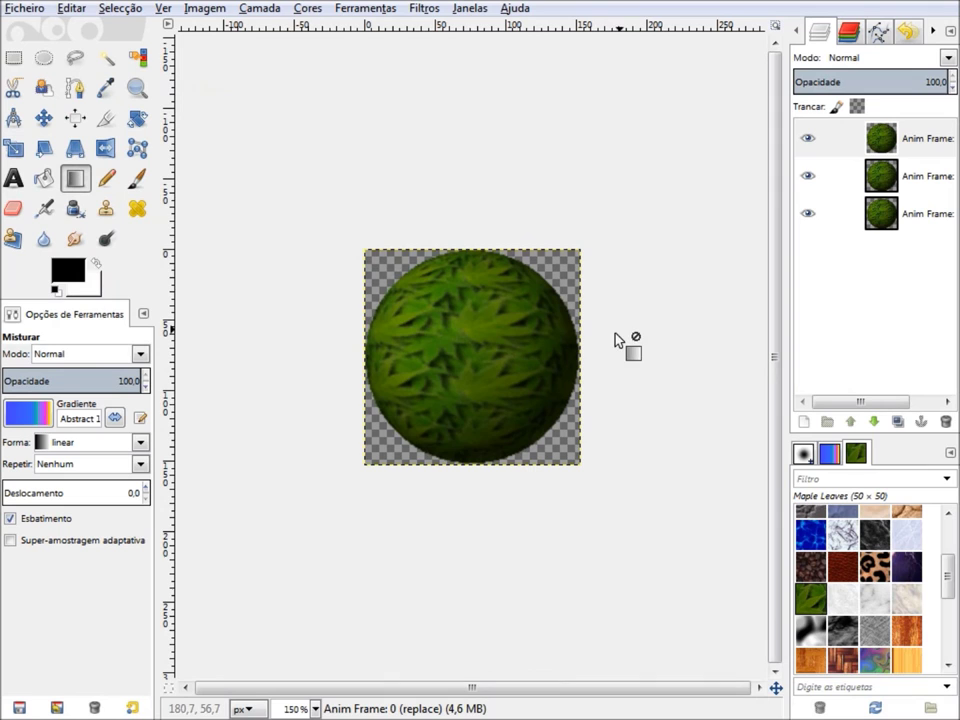
pyautogui.click(420, 8)
pyautogui.moveTo(560, 348)
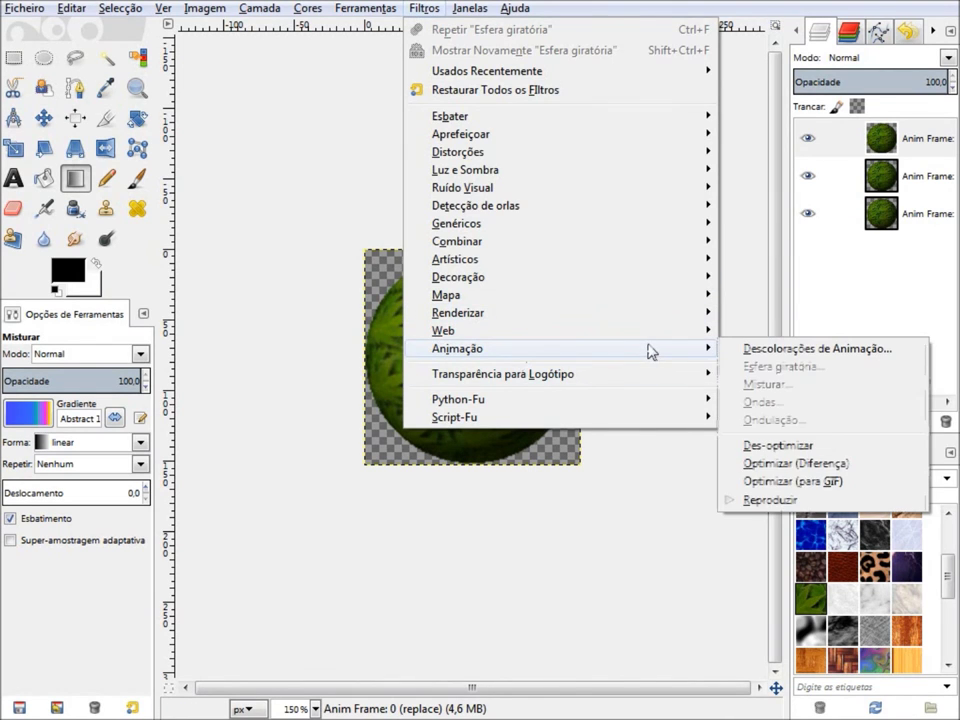
# Play the leaf globe animation in the Animation Playback window, then close it.
pyautogui.click(772, 502)
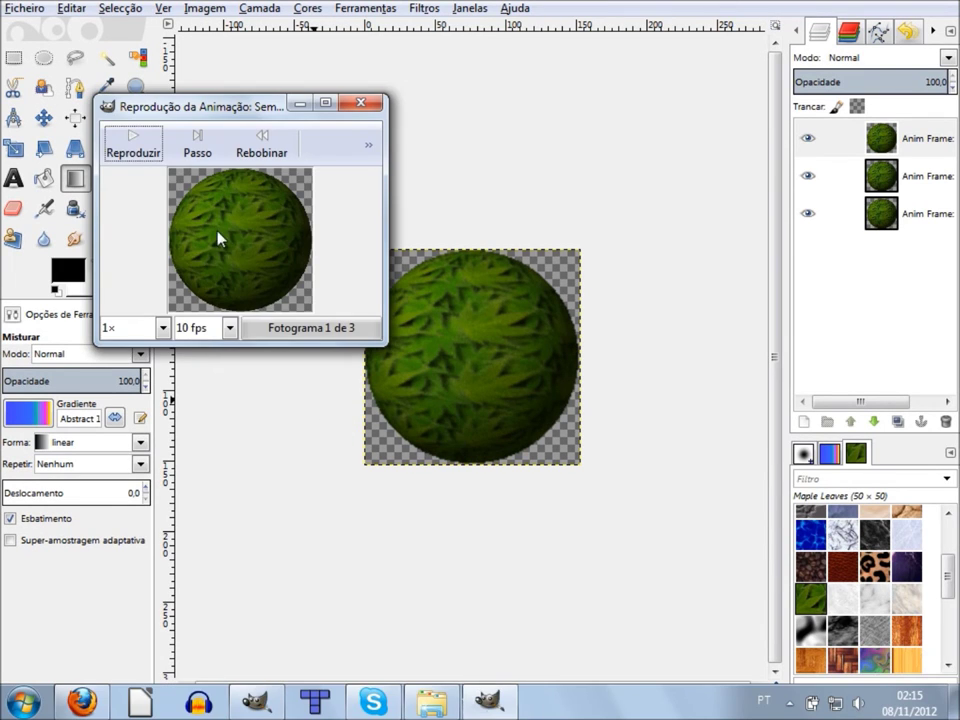
pyautogui.click(145, 155)
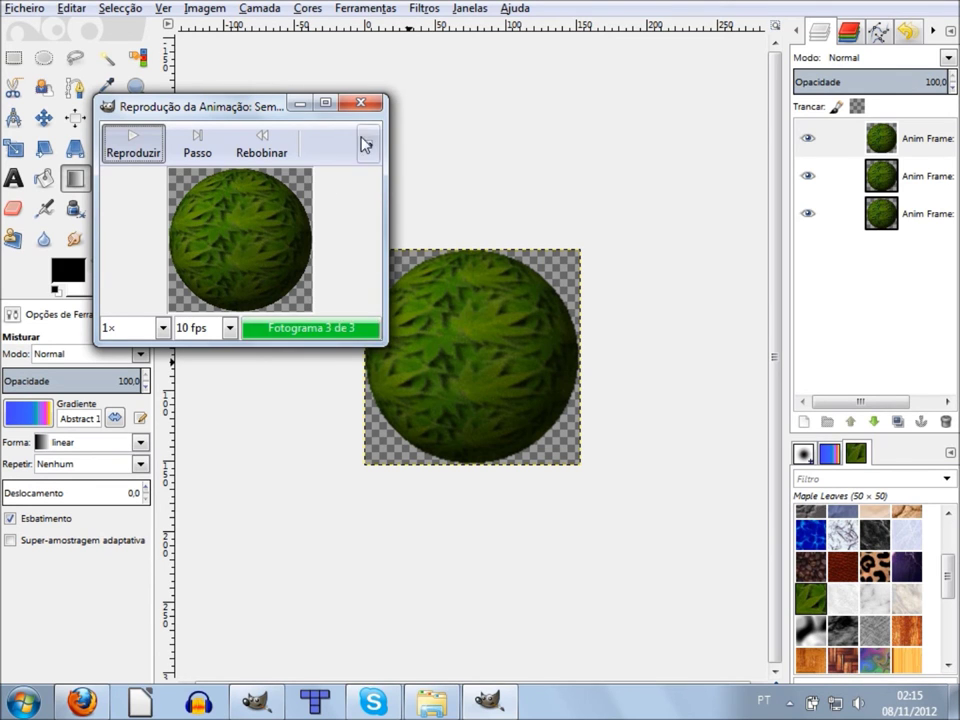
pyautogui.click(370, 104)
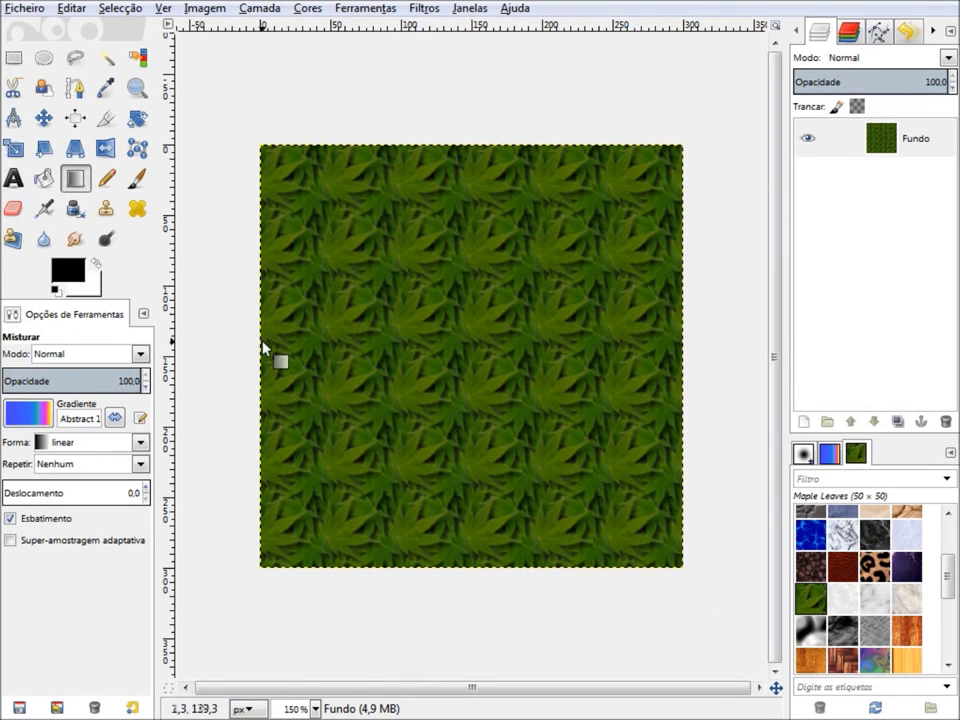
# Switch to the Paintbrush and set the foreground colour to dark green 008a03.
pyautogui.press('p')
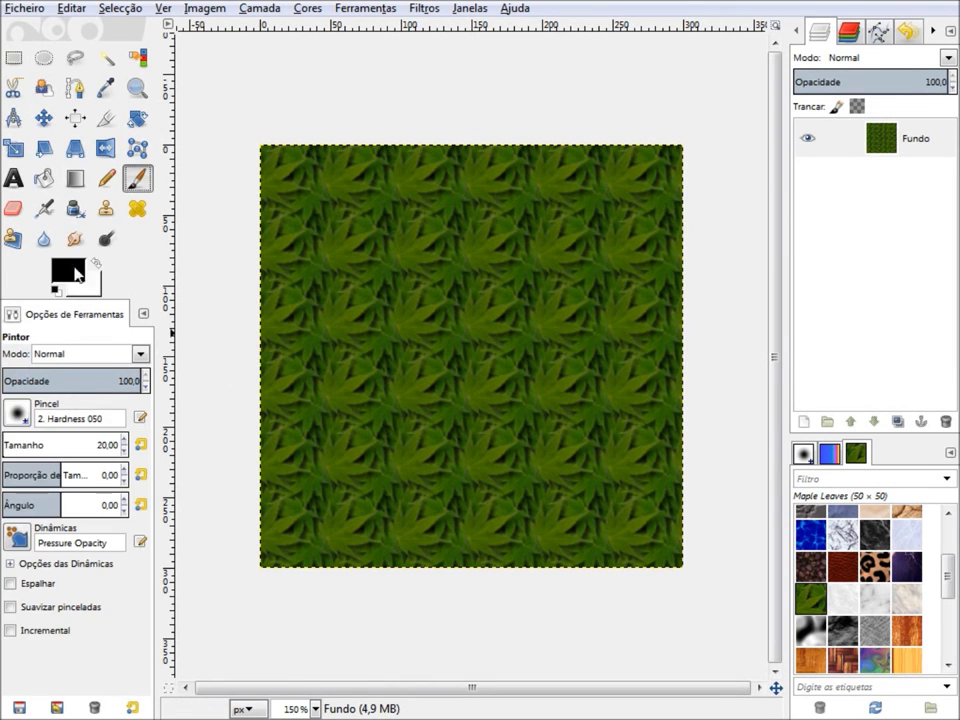
pyautogui.click(70, 272)
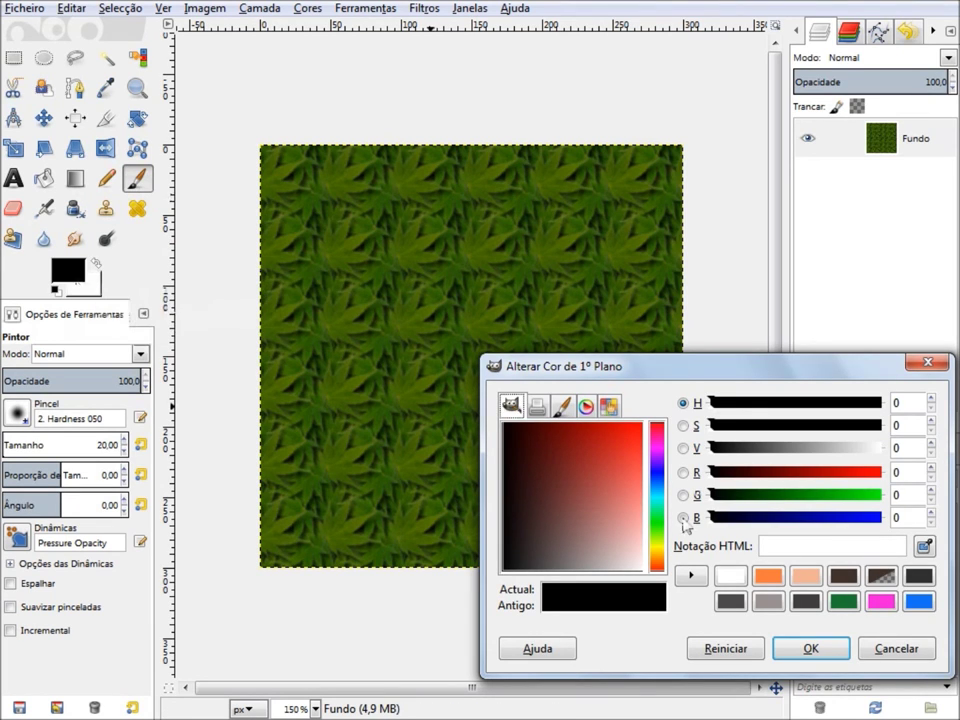
pyautogui.moveTo(657, 512); pyautogui.dragTo(660, 522)
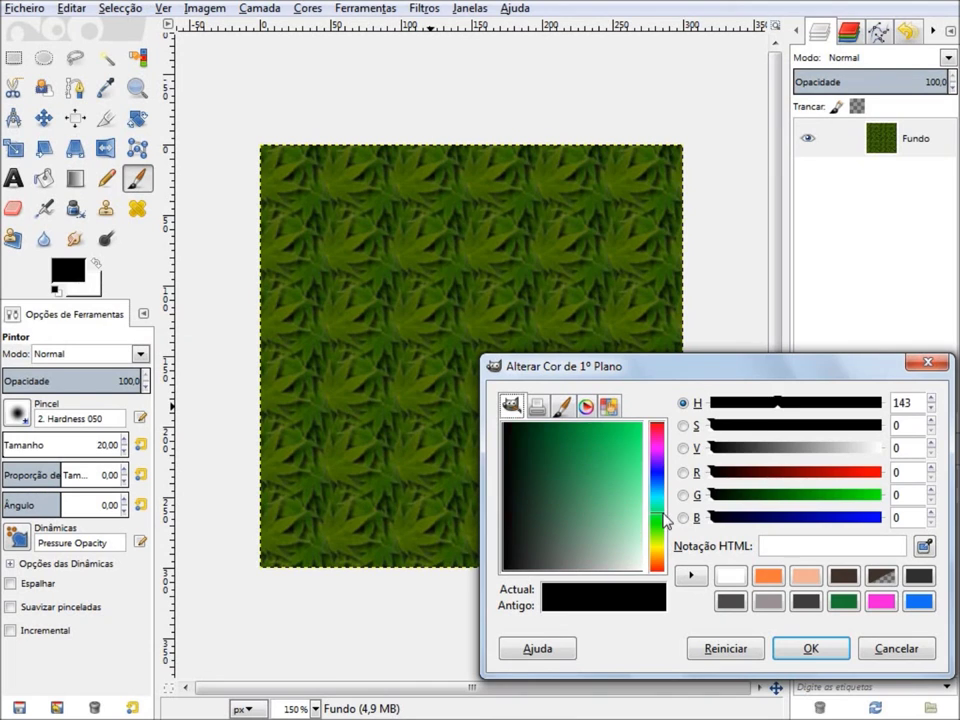
pyautogui.moveTo(618, 482); pyautogui.dragTo(595, 422)
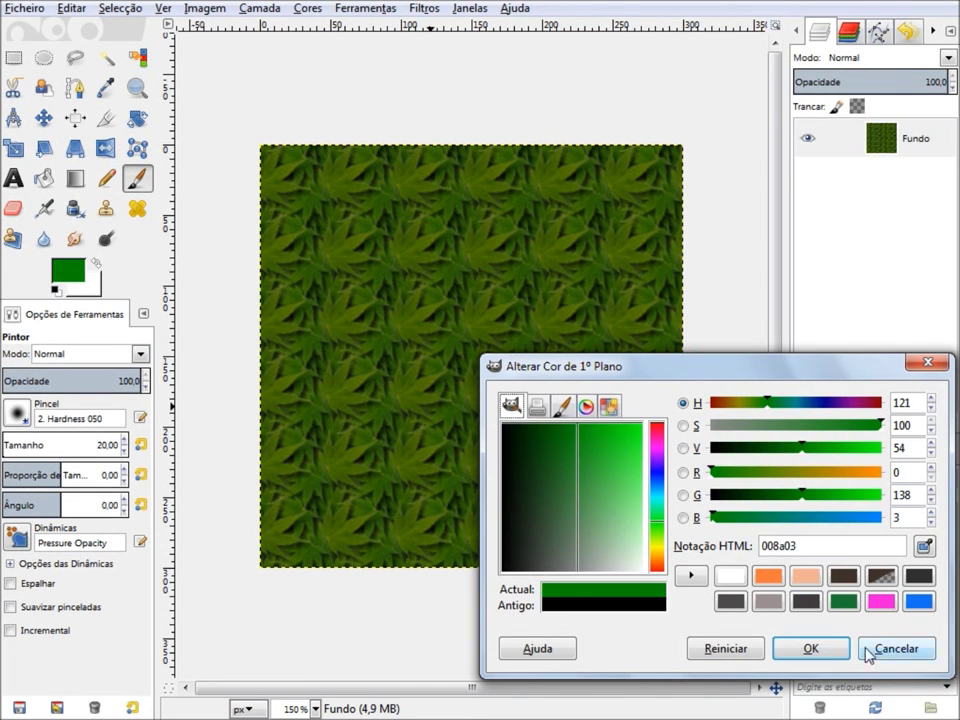
pyautogui.click(812, 648)
# Paint a green stroke on the leaves, undo it, and redraw it in the centre.
pyautogui.moveTo(395, 492)
pyautogui.mouseDown()
pyautogui.moveTo(354, 285)
pyautogui.moveTo(521, 290)
pyautogui.moveTo(520, 425)
pyautogui.mouseUp()
pyautogui.hotkey('ctrl', 'z')
pyautogui.moveTo(418, 458)
pyautogui.mouseDown()
pyautogui.moveTo(399, 317)
pyautogui.moveTo(500, 330)
pyautogui.moveTo(431, 388)
pyautogui.moveTo(536, 444)
pyautogui.mouseUp()
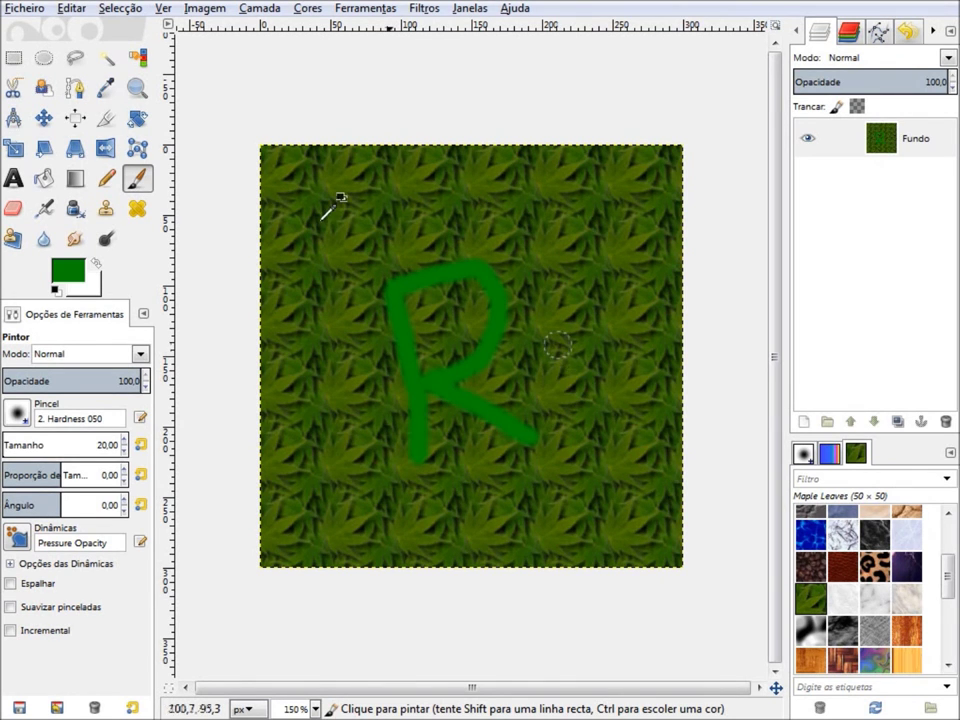
# Browse the Patterns dock and drop the Electric Blue pattern onto the canvas.
pyautogui.keyDown('ctrl'); pyautogui.scroll(2, 266, 156); pyautogui.keyUp('ctrl')
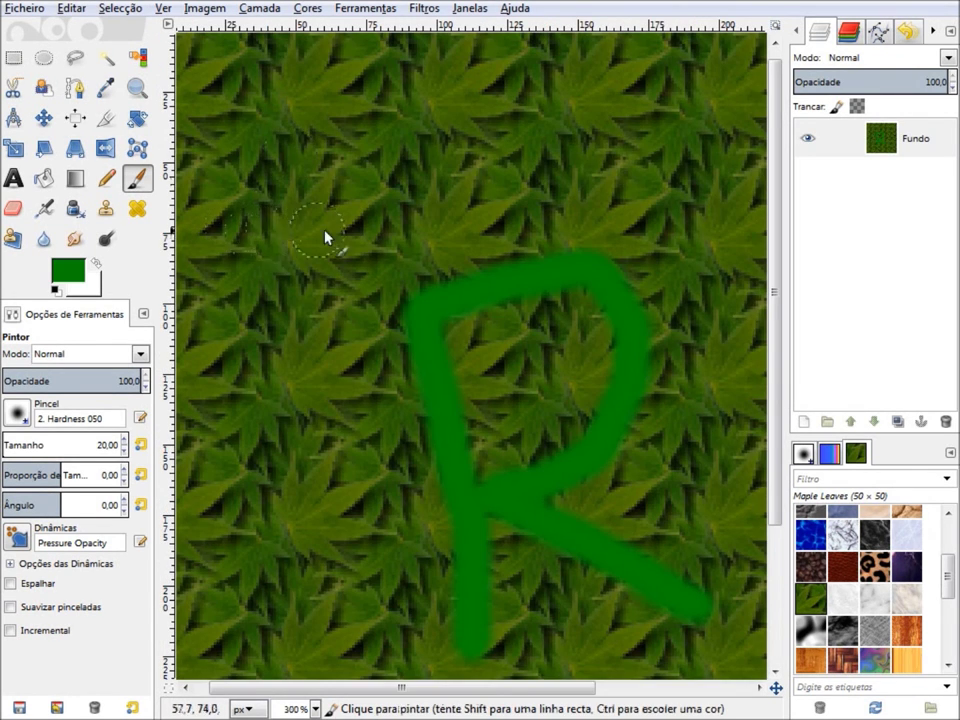
pyautogui.keyDown('ctrl'); pyautogui.scroll(-1, 590, 237); pyautogui.keyUp('ctrl')
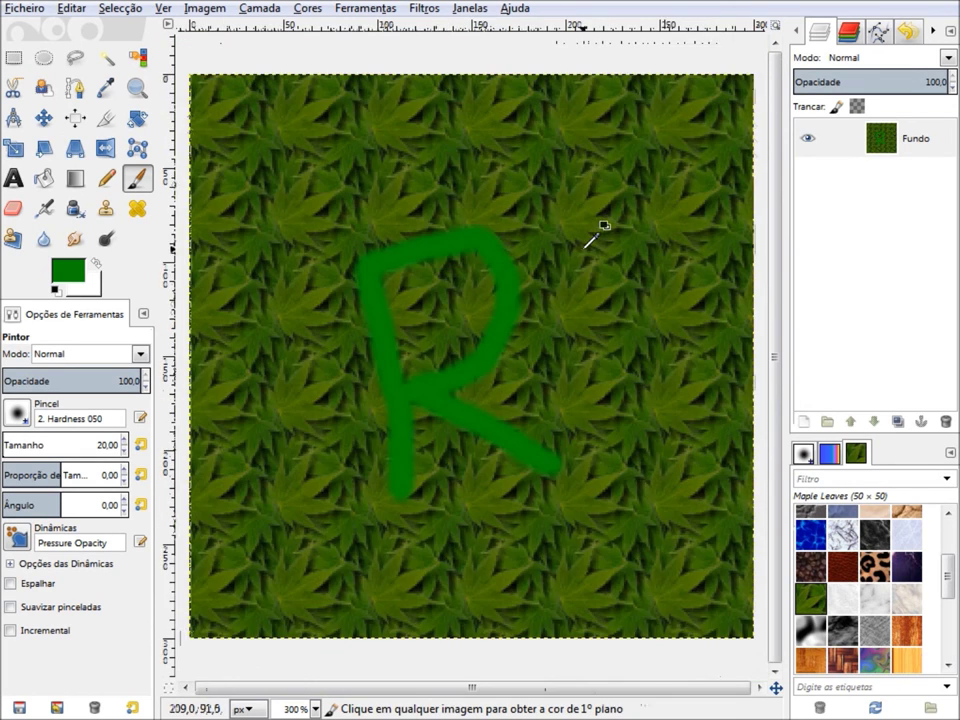
pyautogui.keyDown('ctrl'); pyautogui.scroll(-3, 590, 230); pyautogui.keyUp('ctrl')
pyautogui.keyDown('ctrl'); pyautogui.scroll(1, 550, 250); pyautogui.keyUp('ctrl')
pyautogui.keyDown('ctrl'); pyautogui.scroll(1, 510, 285); pyautogui.keyUp('ctrl')
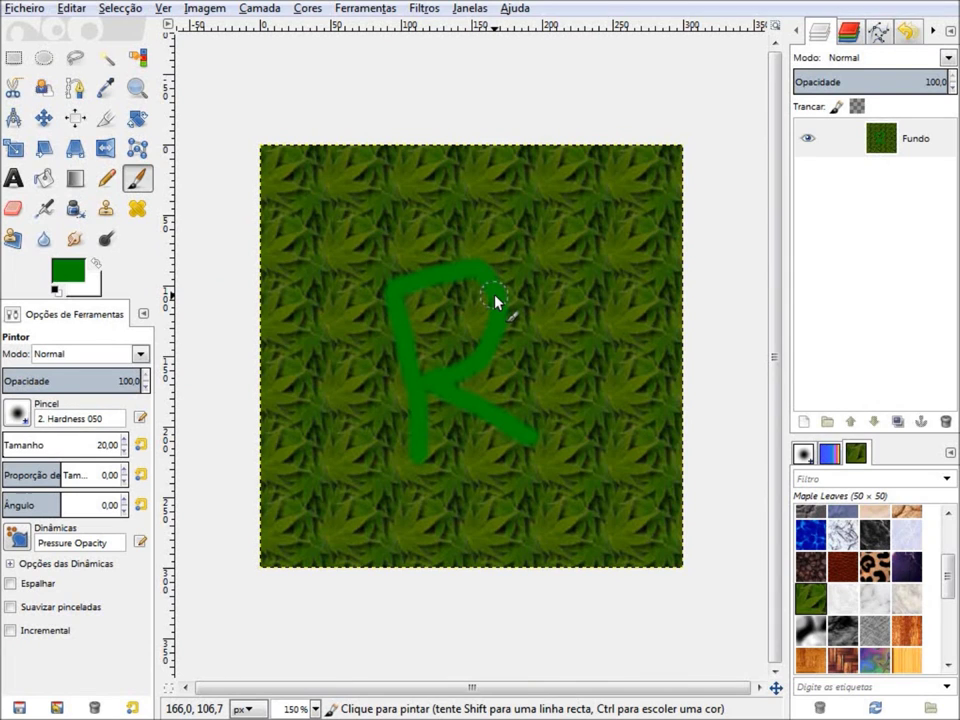
pyautogui.moveTo(811, 535); pyautogui.dragTo(583, 400)
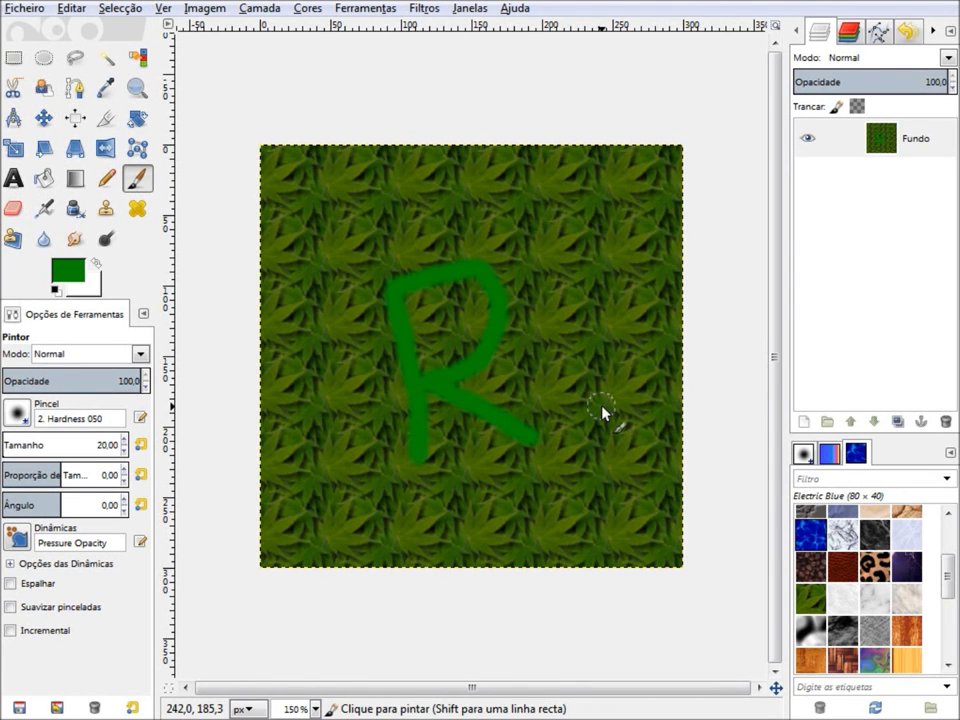
# At 100% zoom, apply Spinning Globe with 3 frames and transparent background to the R image.
pyautogui.press('1')
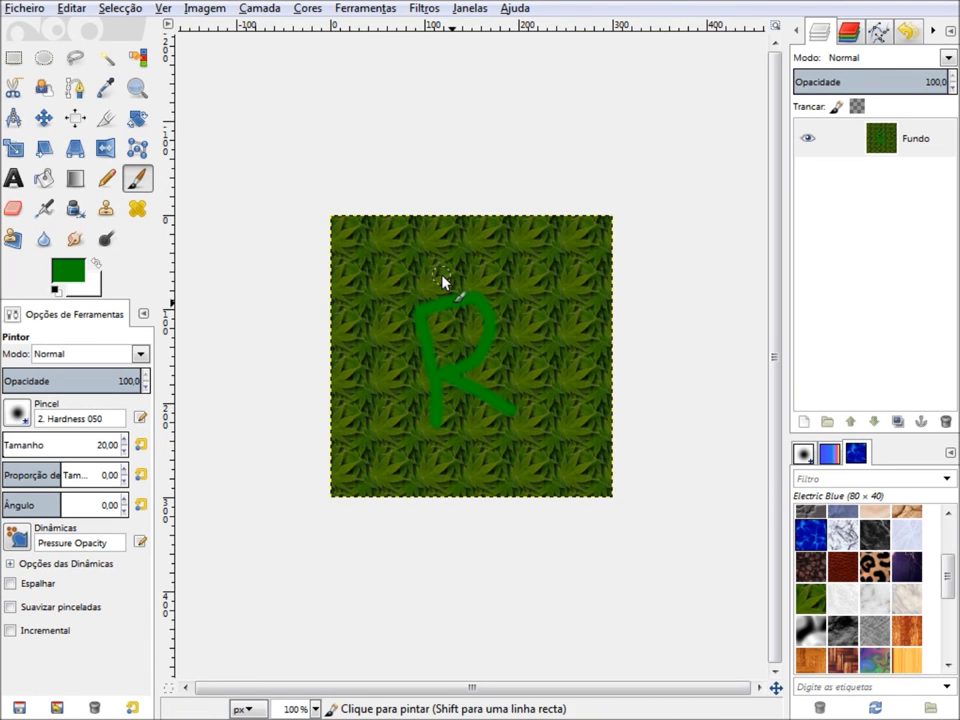
pyautogui.click(428, 9)
pyautogui.moveTo(443, 330)
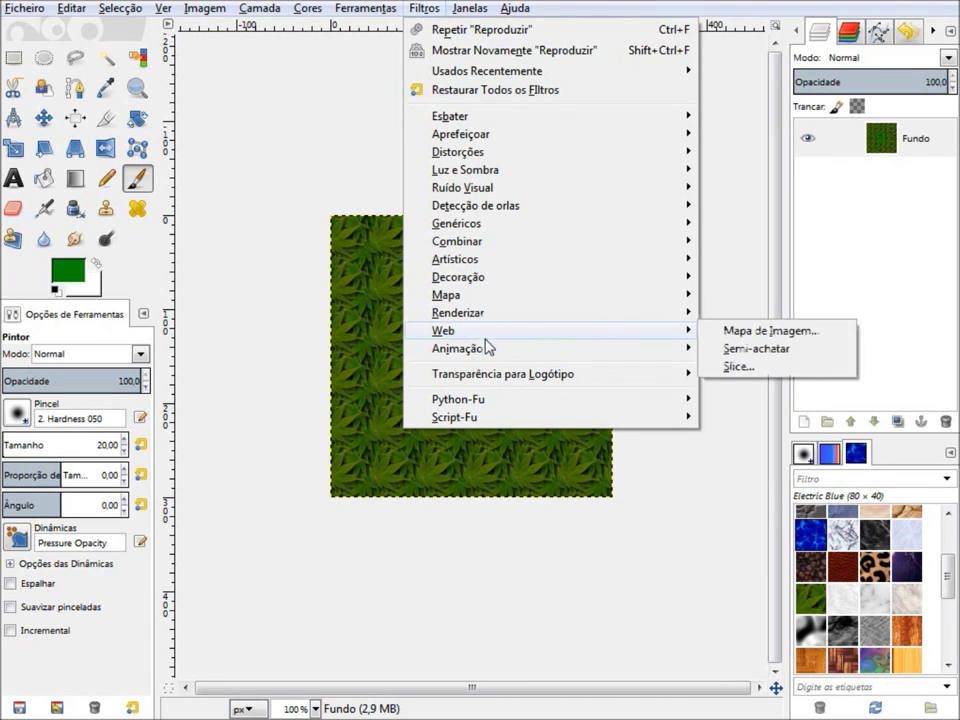
pyautogui.click(761, 366)
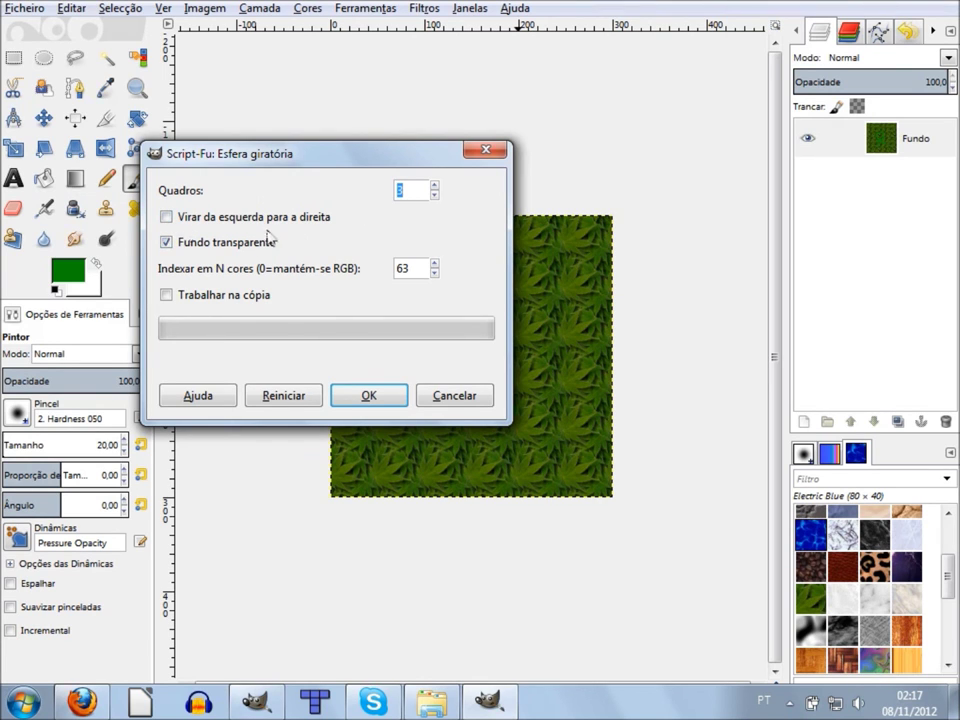
pyautogui.click(271, 226)
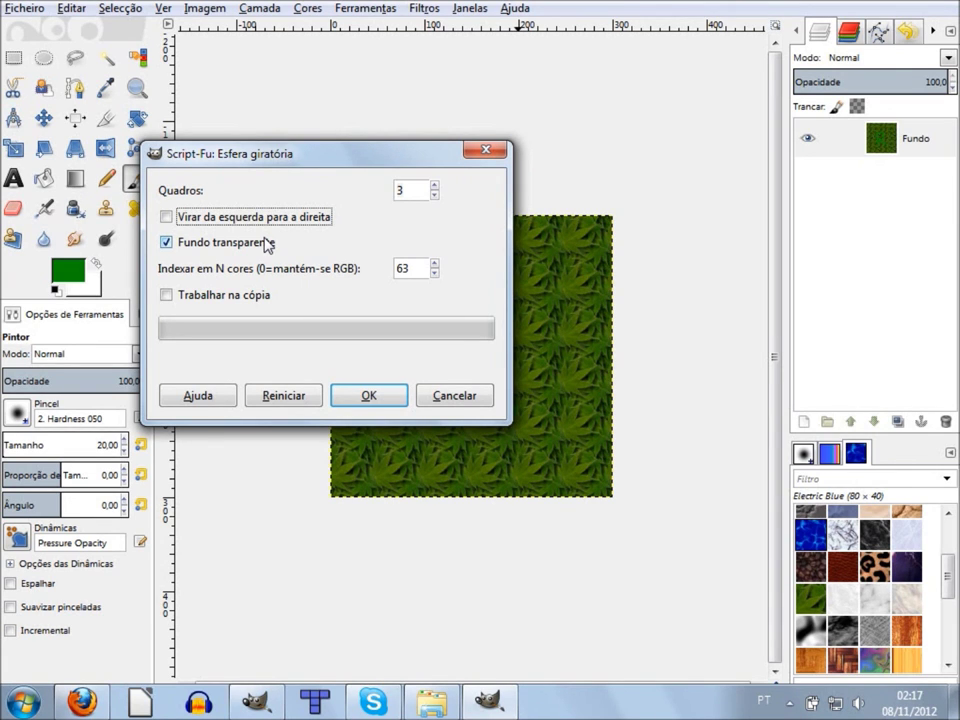
pyautogui.click(247, 248)
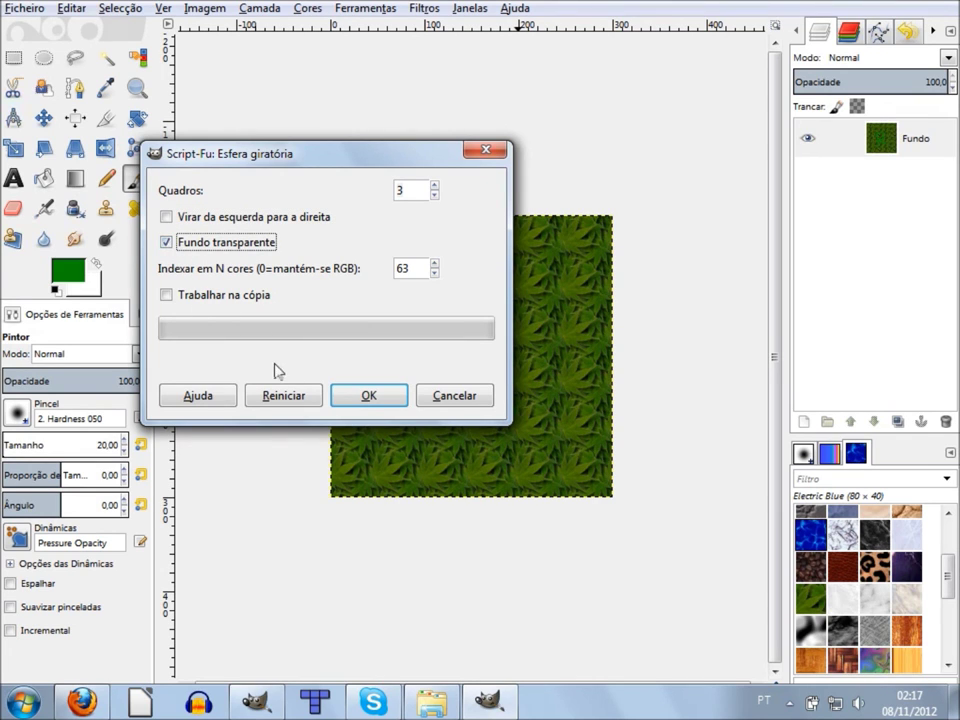
pyautogui.moveTo(386, 147)
pyautogui.mouseDown()
pyautogui.moveTo(421, 122)
pyautogui.moveTo(477, 28)
pyautogui.mouseUp()
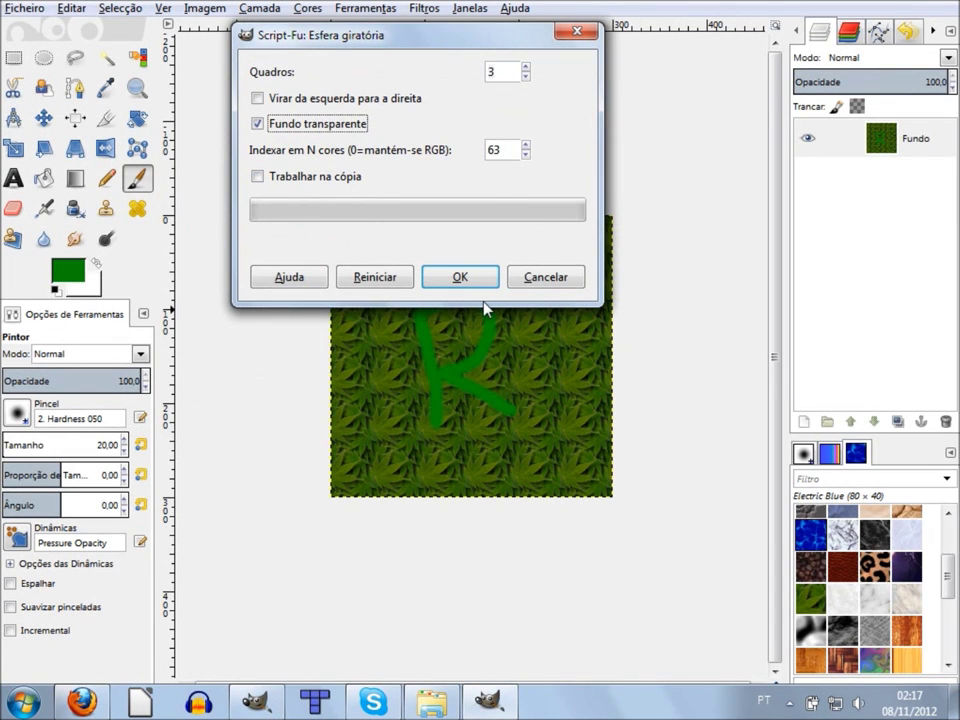
pyautogui.click(460, 277)
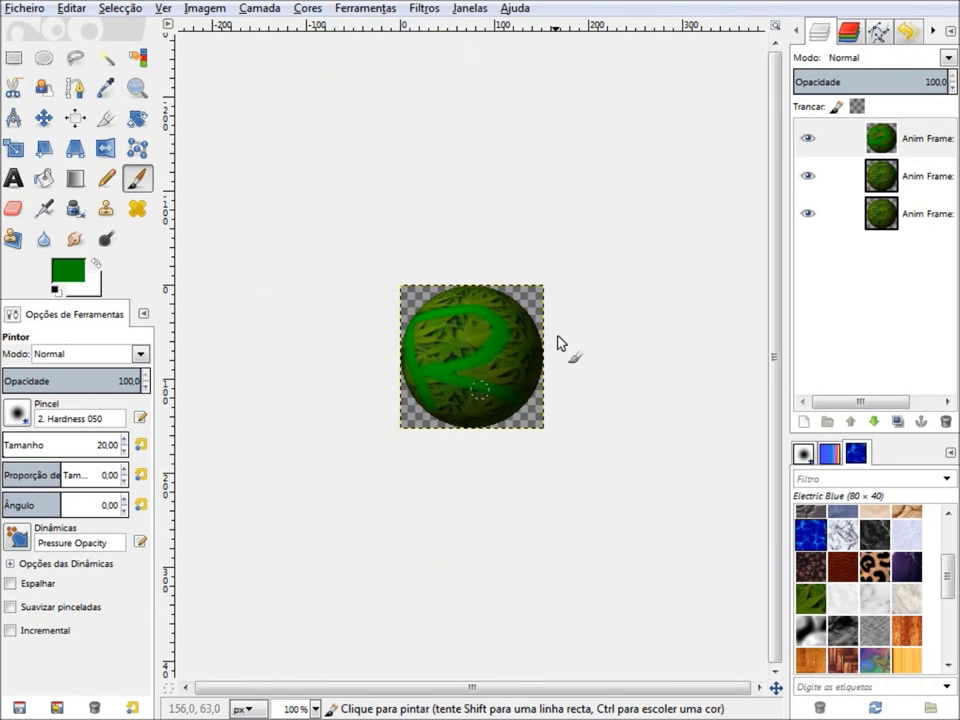
pyautogui.click(424, 9)
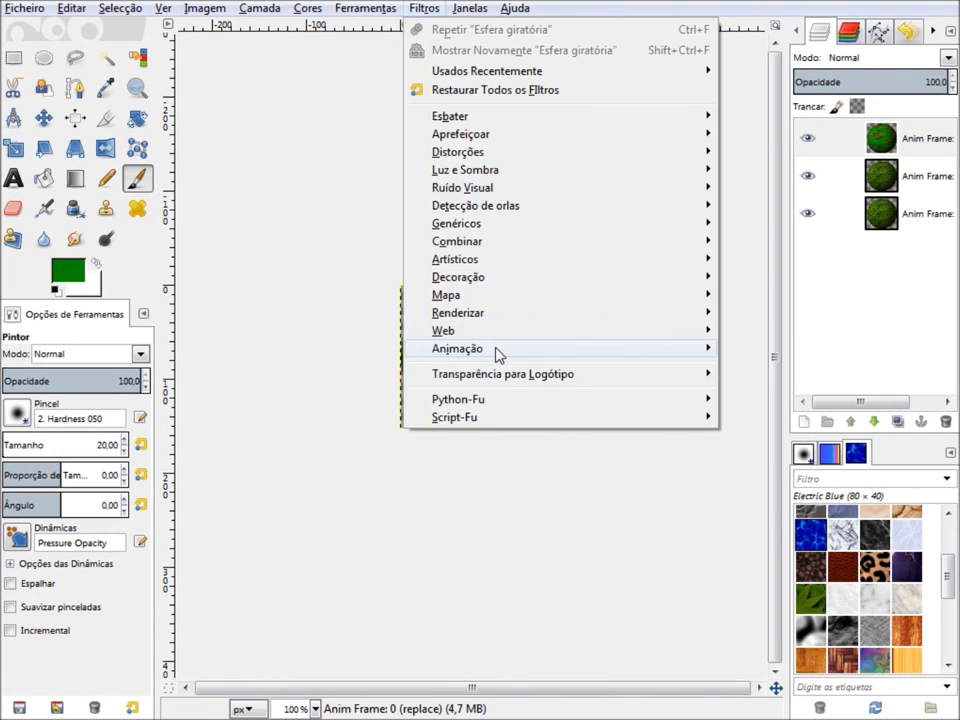
pyautogui.moveTo(457, 348)
pyautogui.click(765, 500)
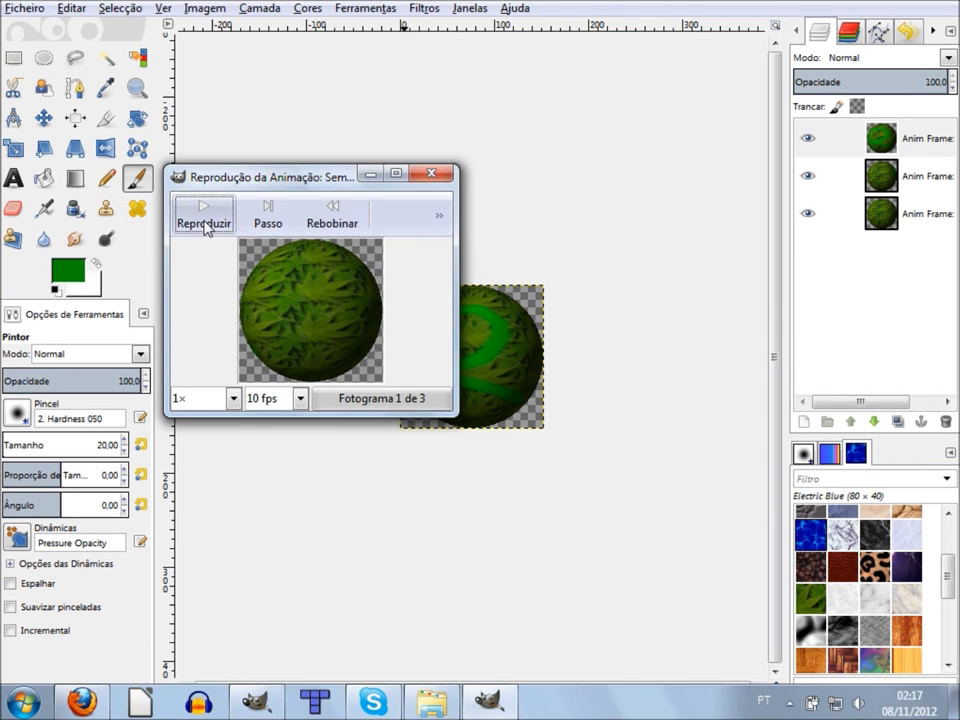
pyautogui.click(207, 219)
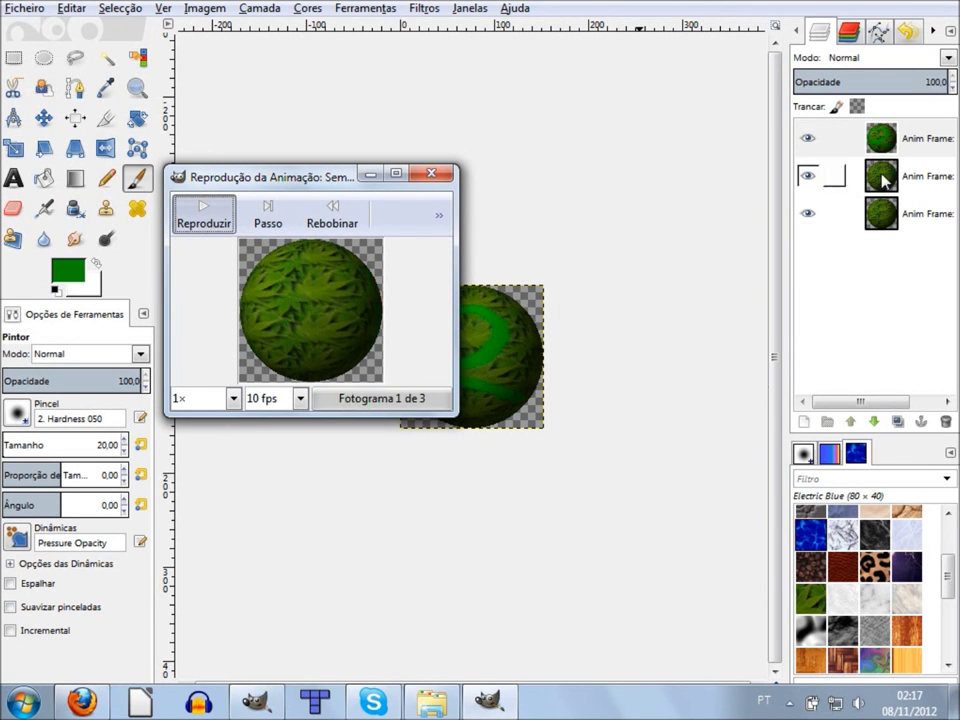
pyautogui.click(218, 399)
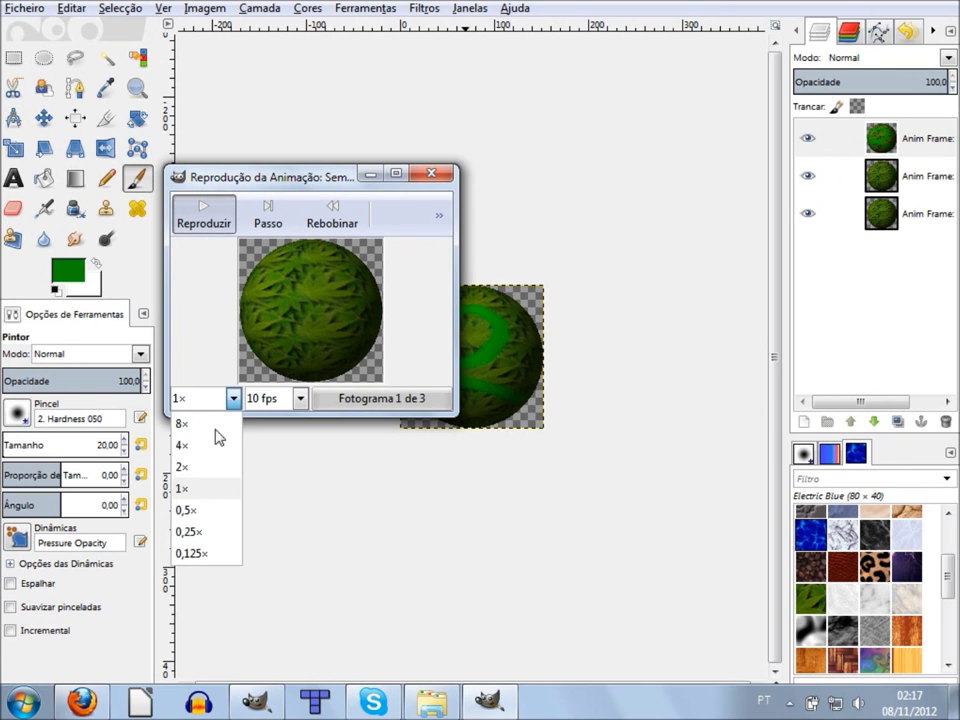
pyautogui.click(210, 512)
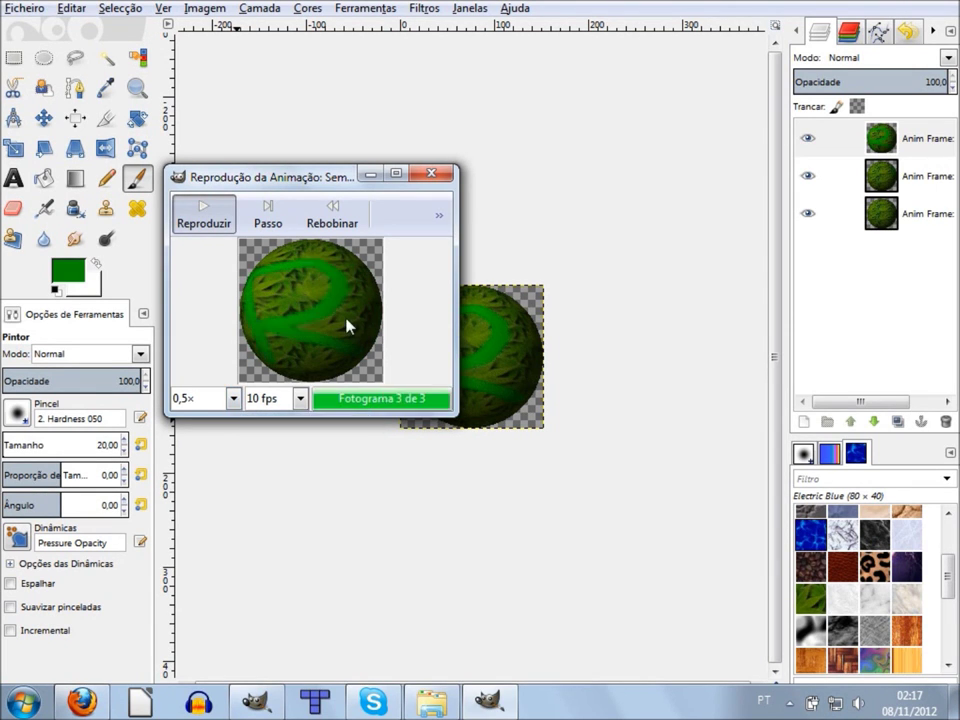
pyautogui.click(431, 173)
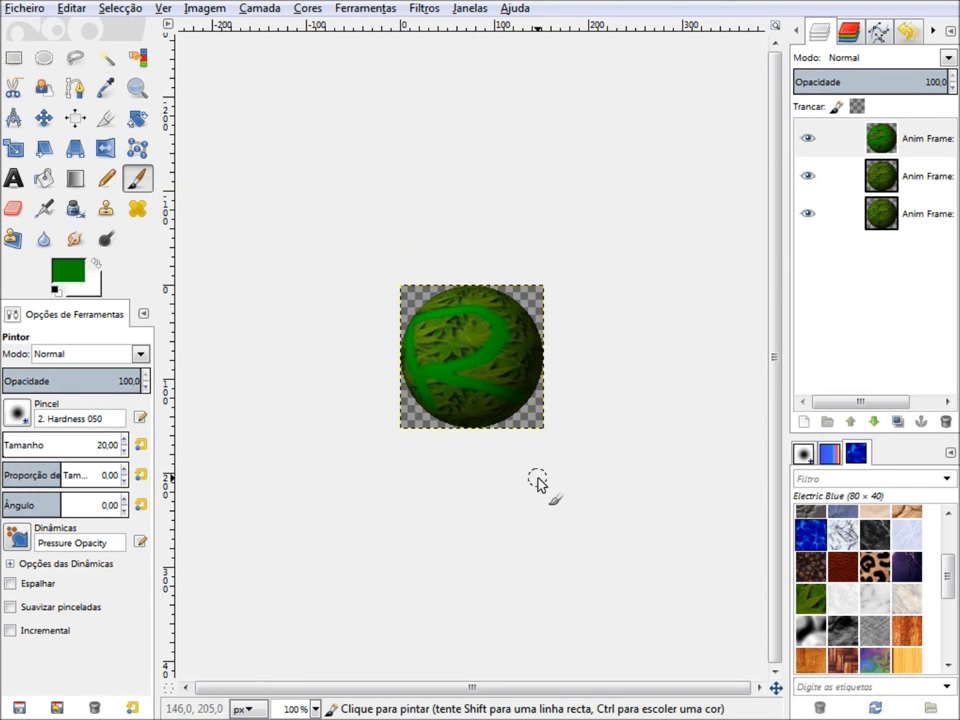